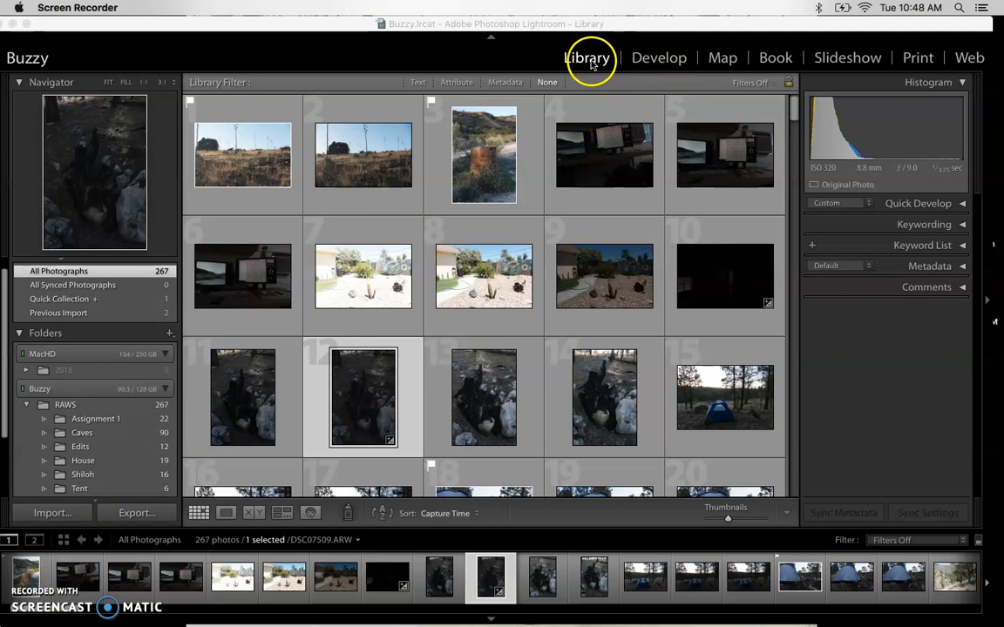
Switch to Develop and step back through the previous photos
click(659, 59)
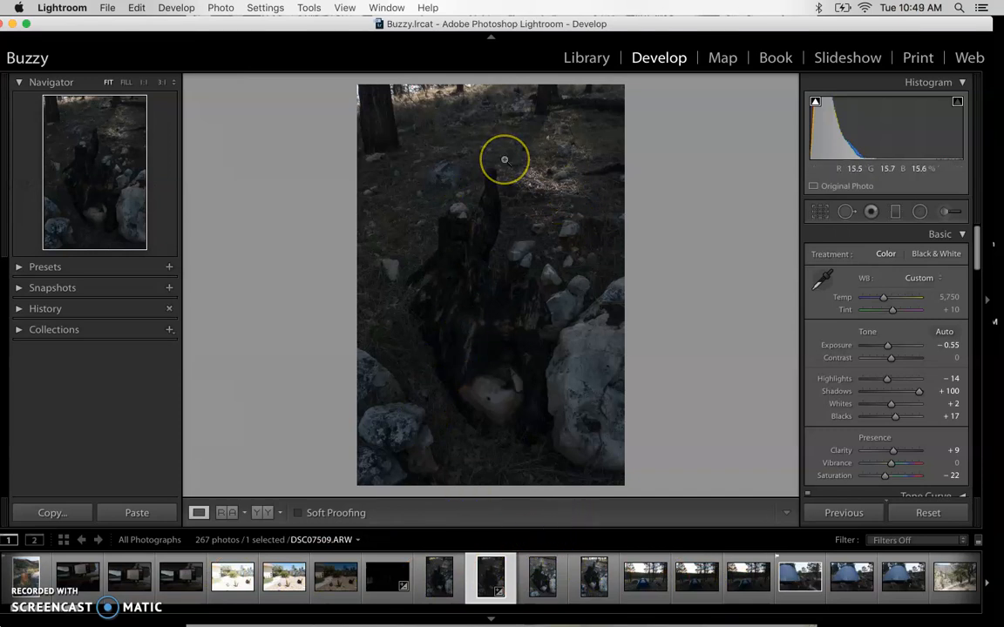
key(Left)
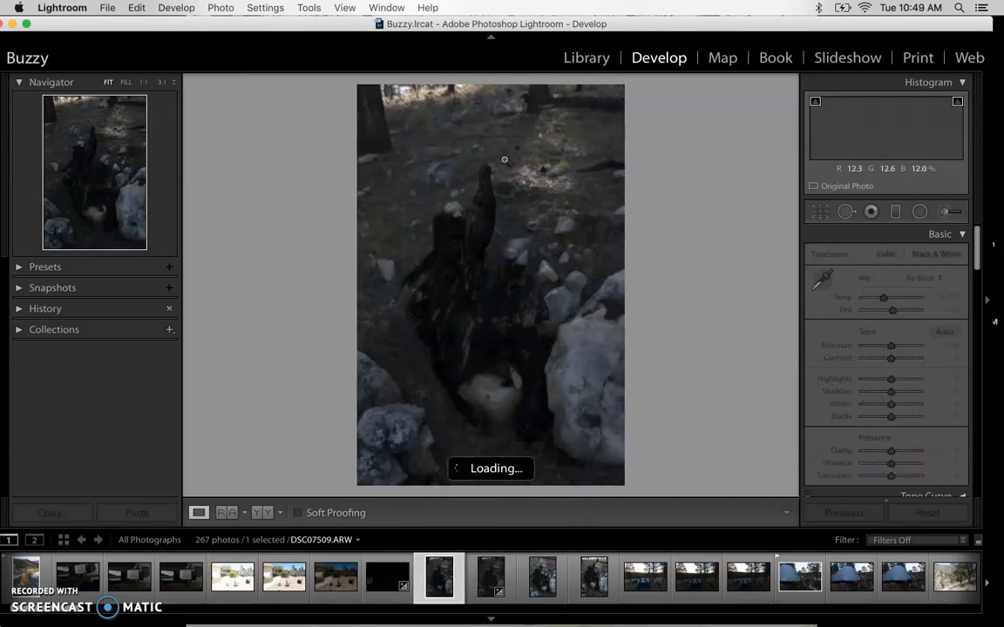
key(Left)
key(Left)
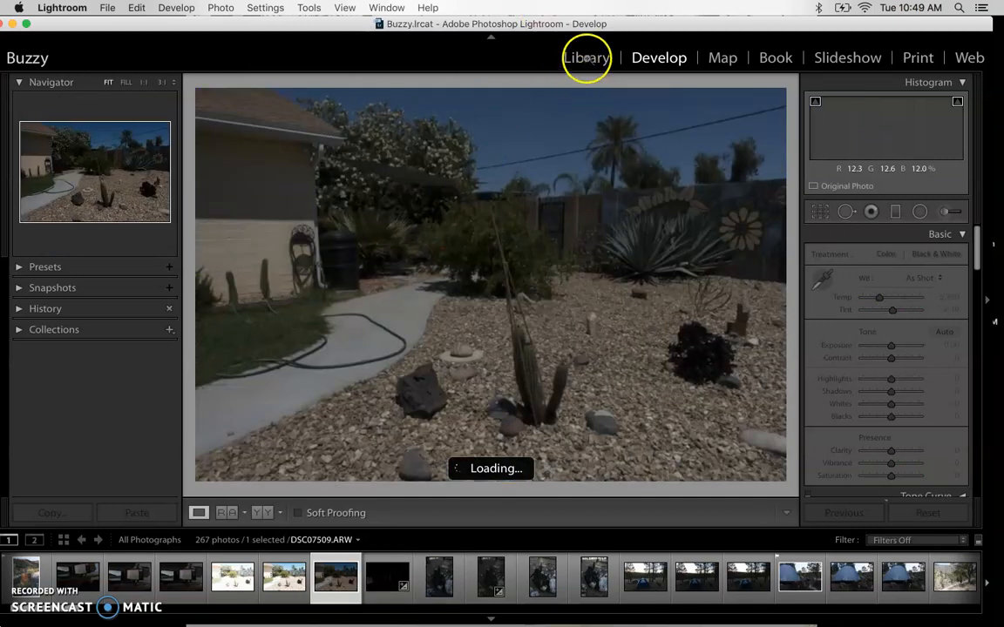
key(Left)
key(Left)
Return to the Library grid and filter to the Edits folder's 12 photos
click(588, 59)
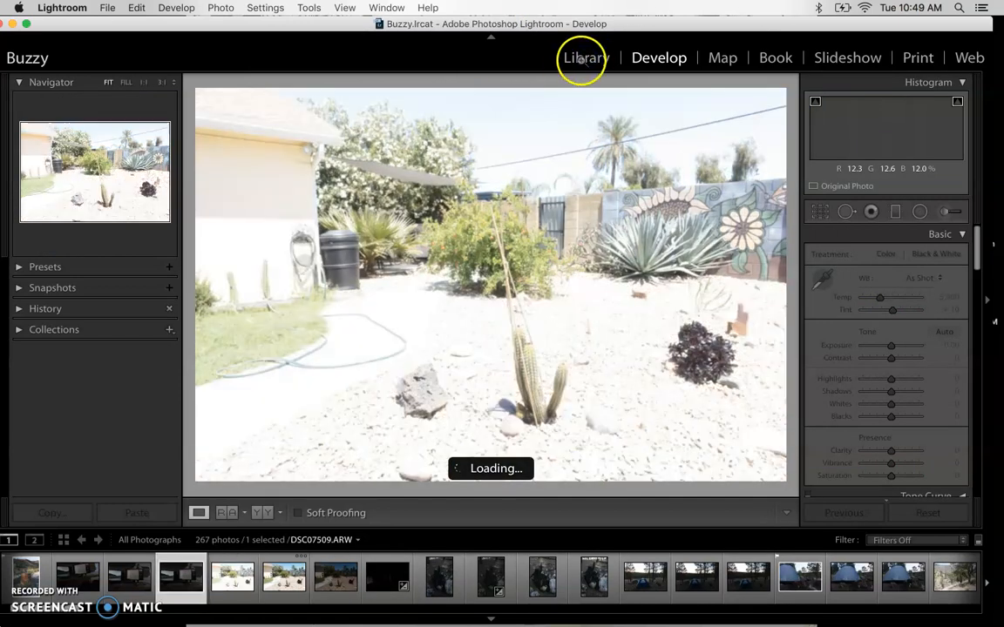
key(Left)
click(579, 61)
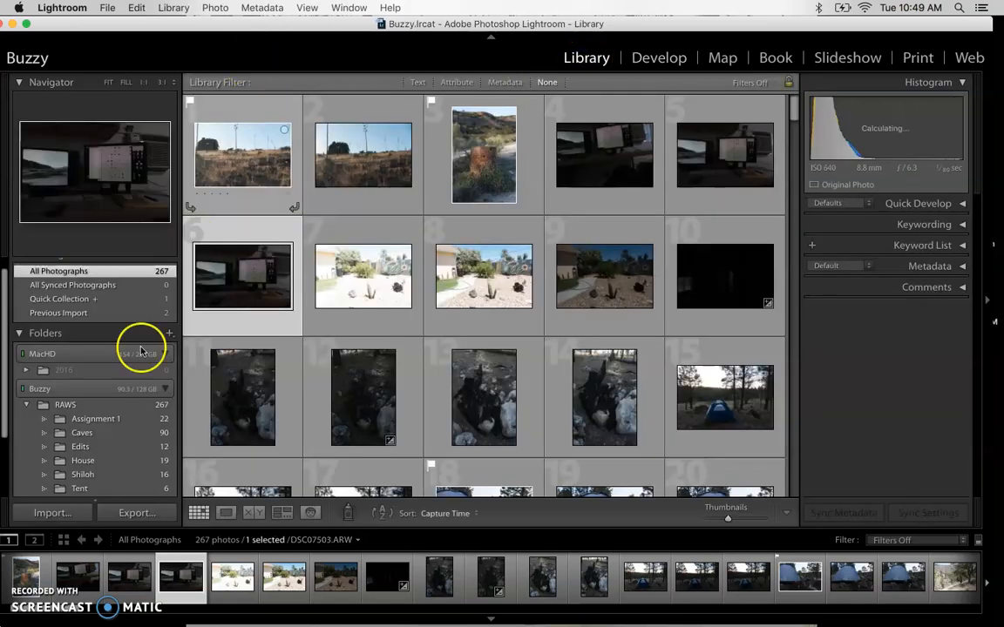
click(78, 447)
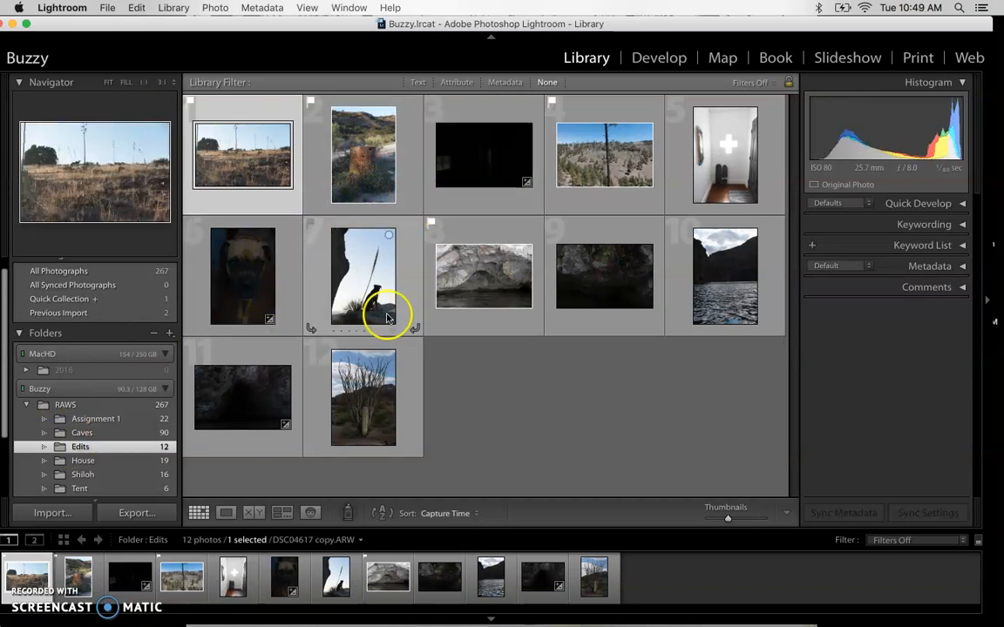
Open the forest hillside photo DSC07528.ARW in Loupe view, then in Develop
click(259, 277)
double_click(619, 155)
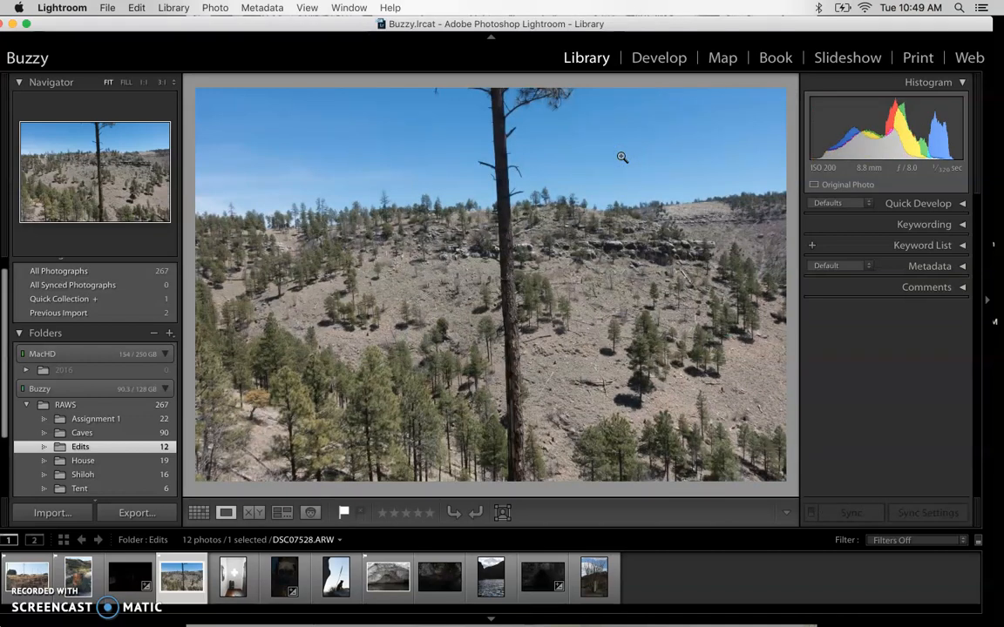
click(671, 58)
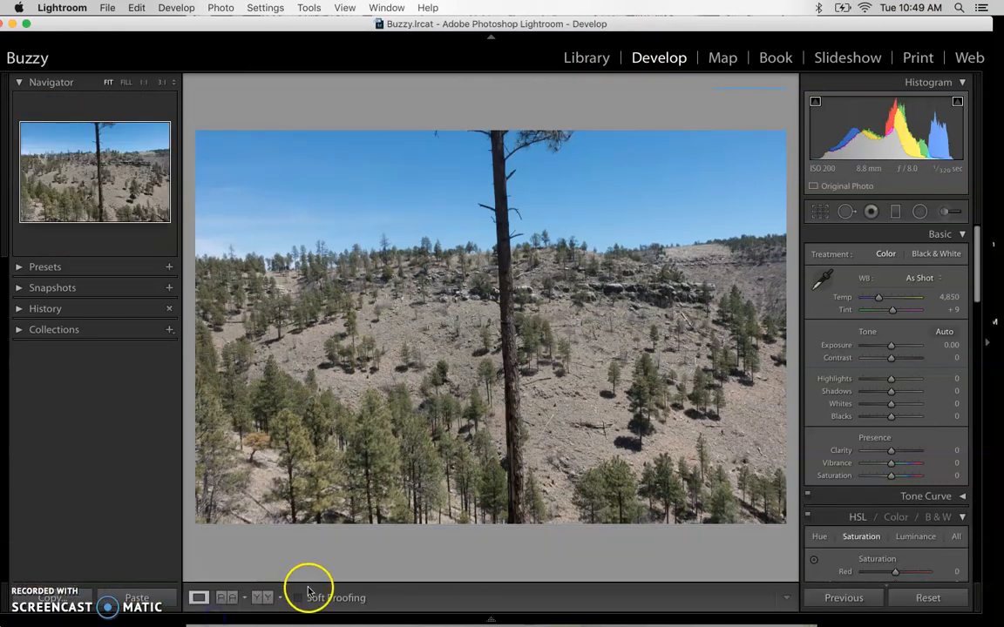
Show the Filmstrip under DSC07528.ARW, leaving the module picker visible after toggling it
click(309, 619)
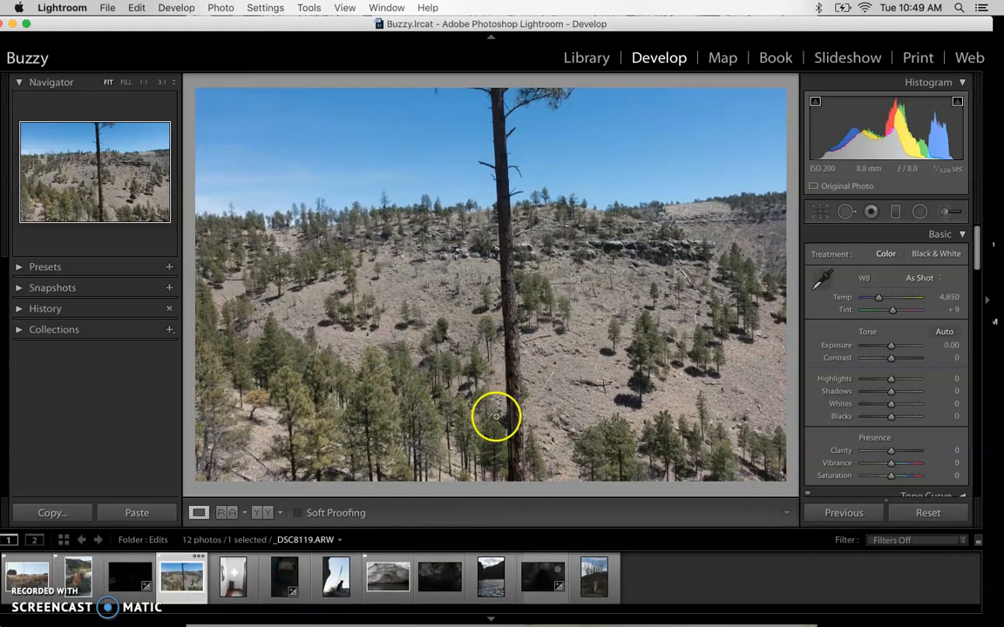
click(491, 40)
click(490, 40)
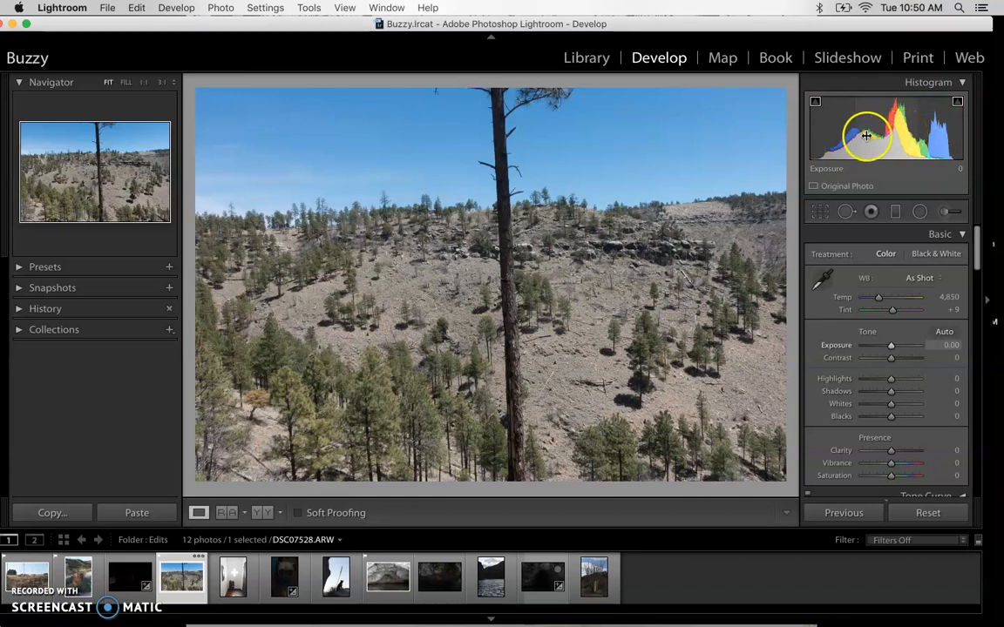
Activate the Crop & Straighten overlay with R, at Original aspect and 0.00 angle
drag(815, 137, 813, 137)
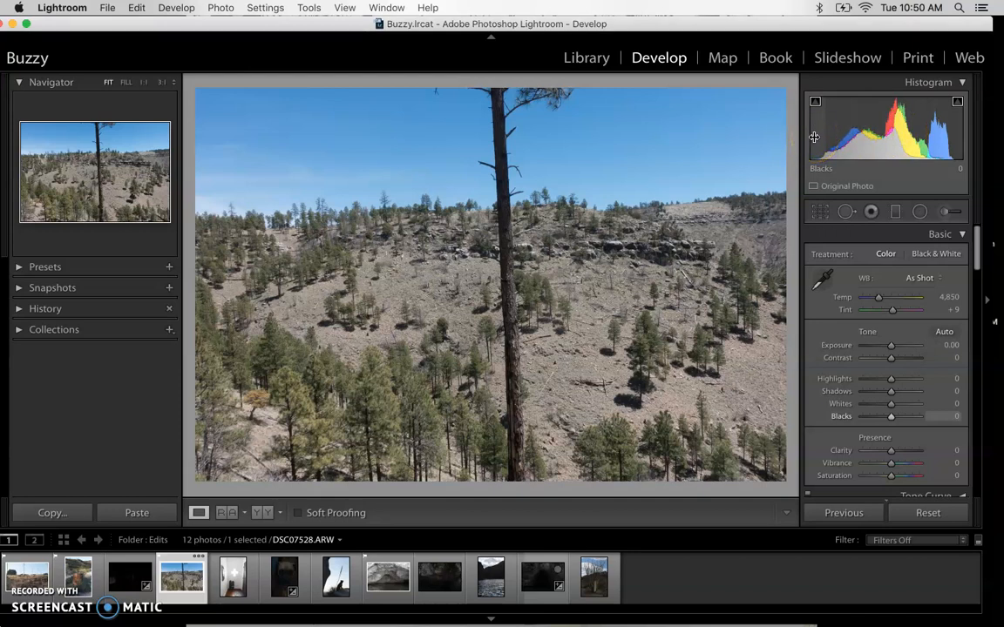
click(815, 133)
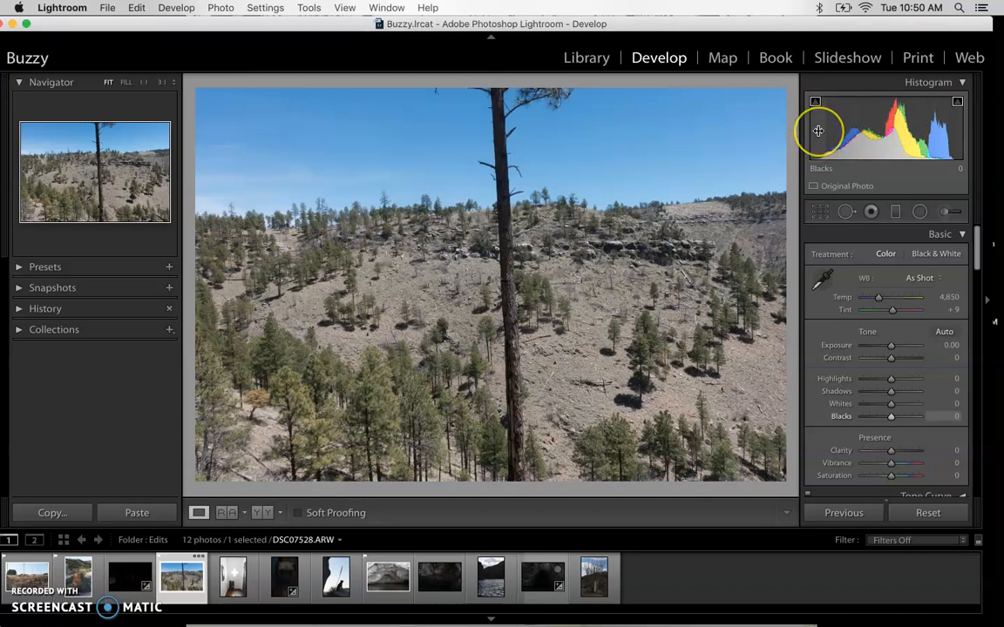
click(838, 135)
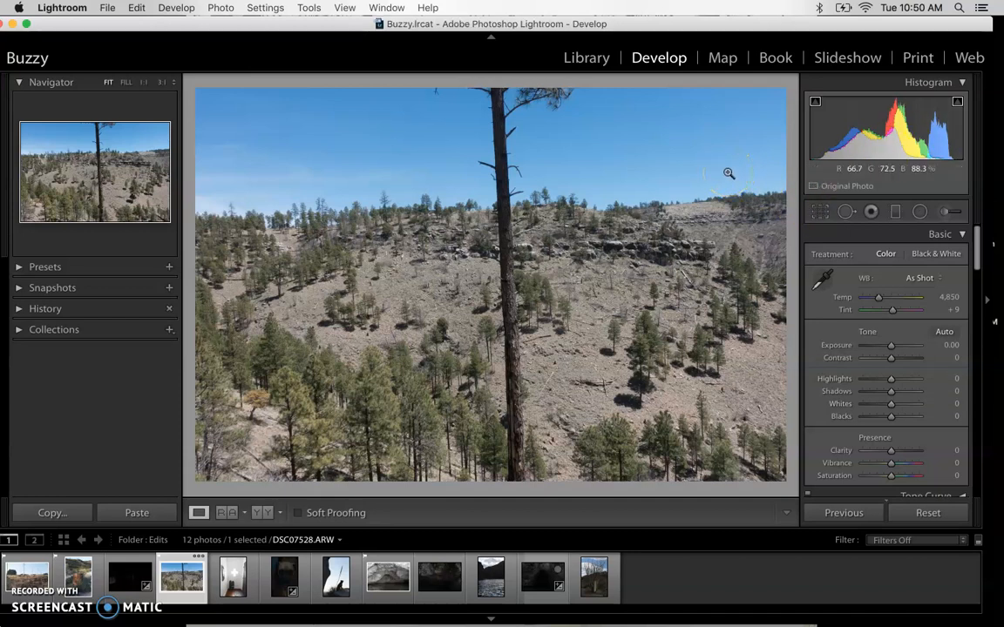
click(773, 117)
key(r)
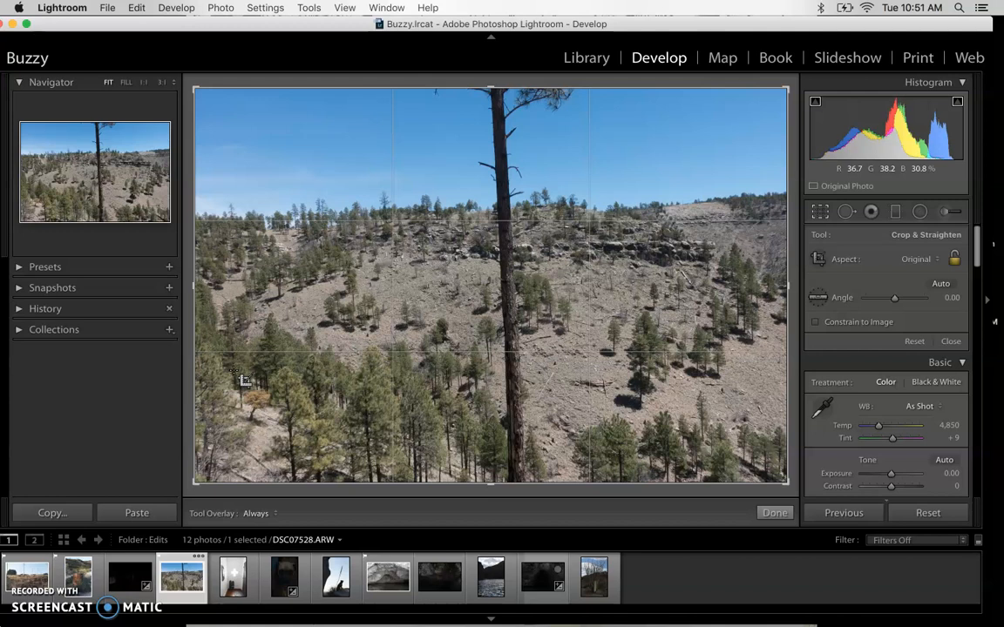
Set the crop aspect to 2 x 3 / 4 x 6, then switch it to Custom
click(909, 263)
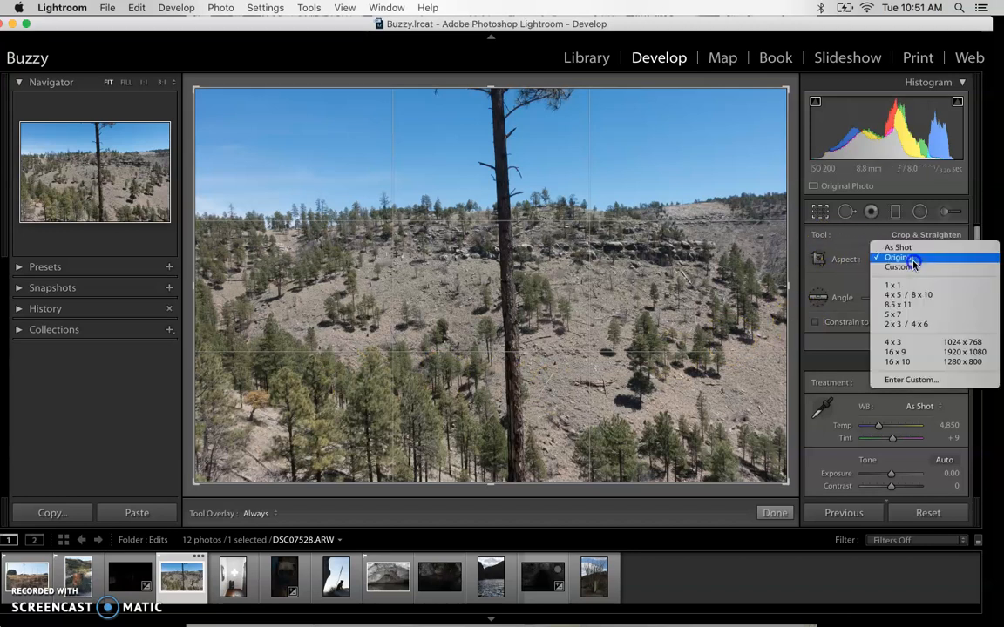
click(913, 263)
click(914, 263)
click(904, 324)
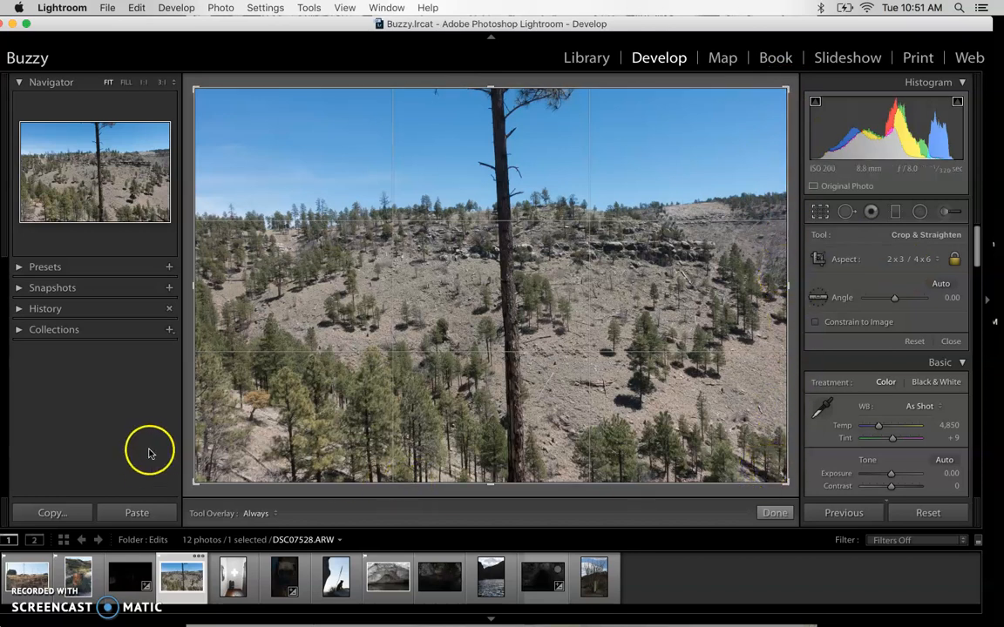
click(921, 259)
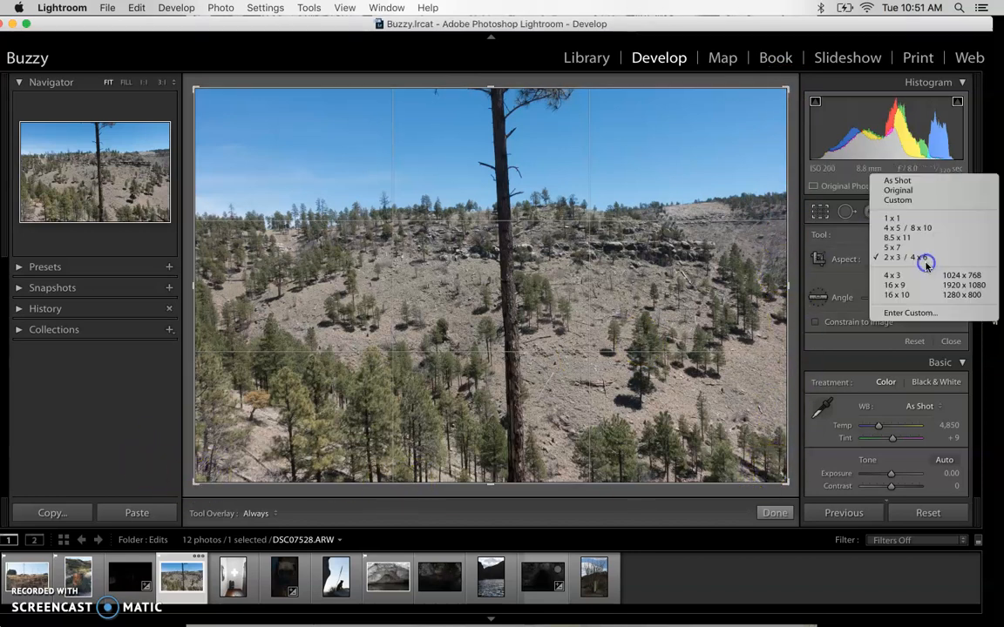
click(915, 200)
Shrink the crop, reset to As Shot, then make it a 1 x 1 square on the trunk
drag(197, 477, 195, 447)
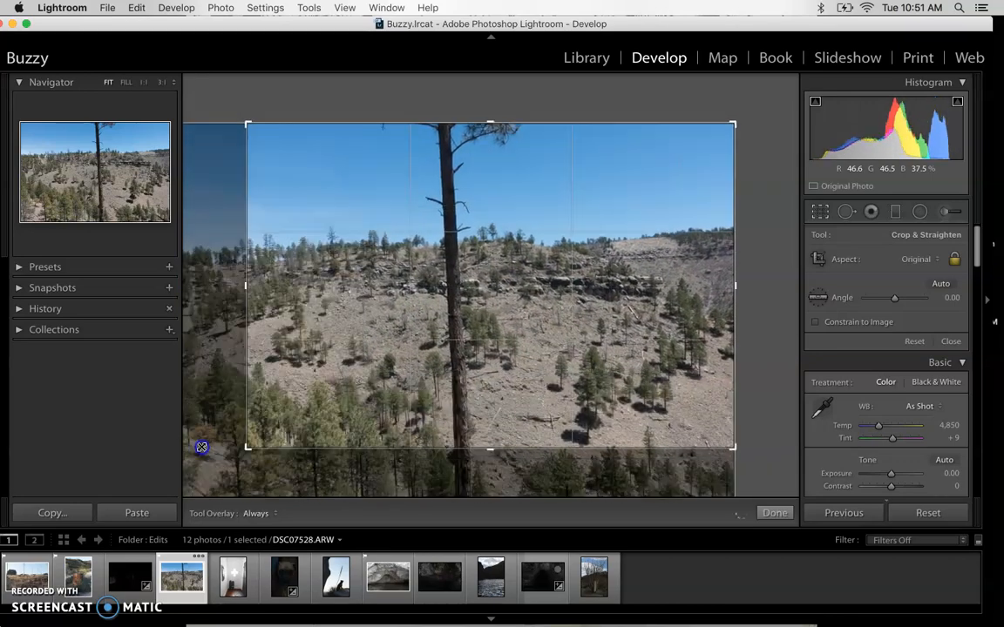
click(915, 259)
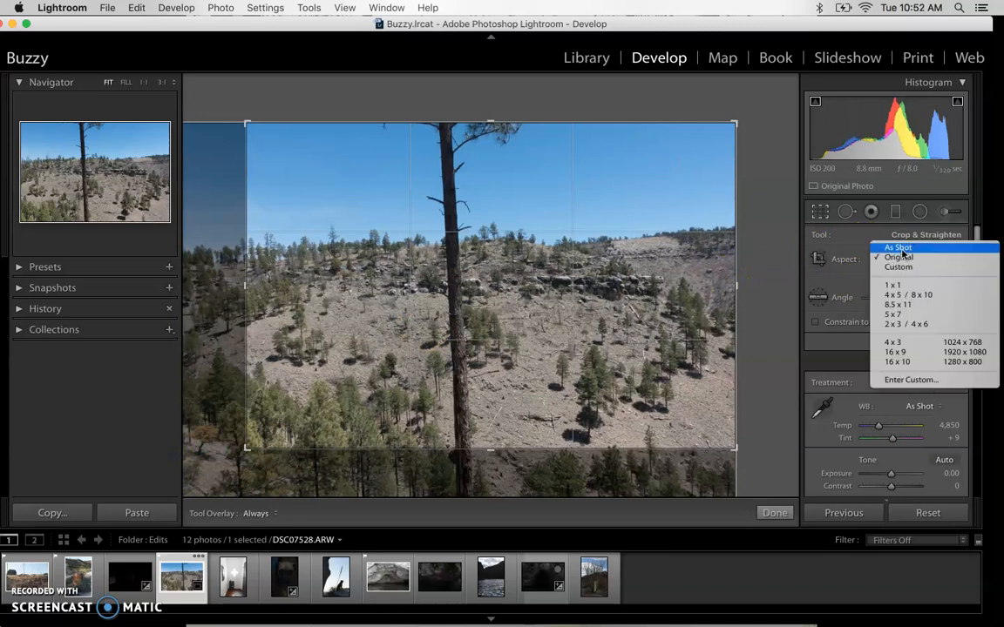
click(900, 248)
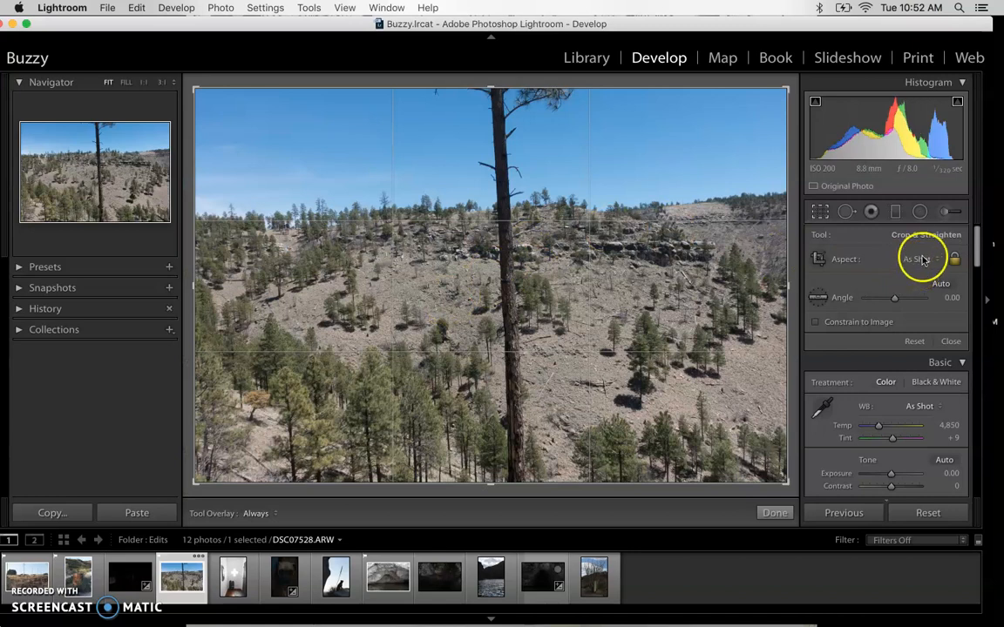
click(921, 259)
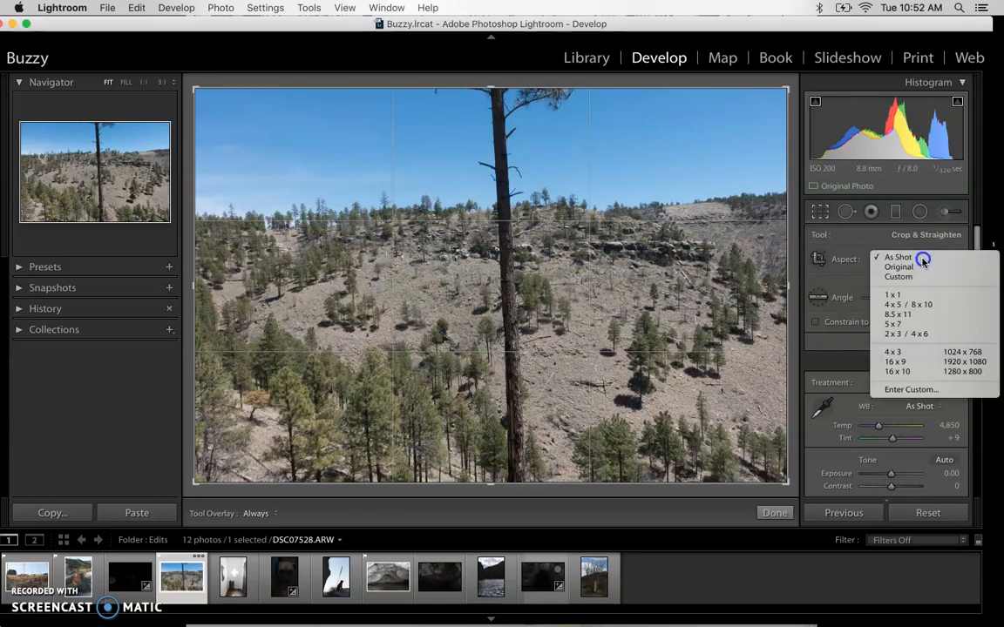
click(924, 259)
click(914, 260)
click(907, 297)
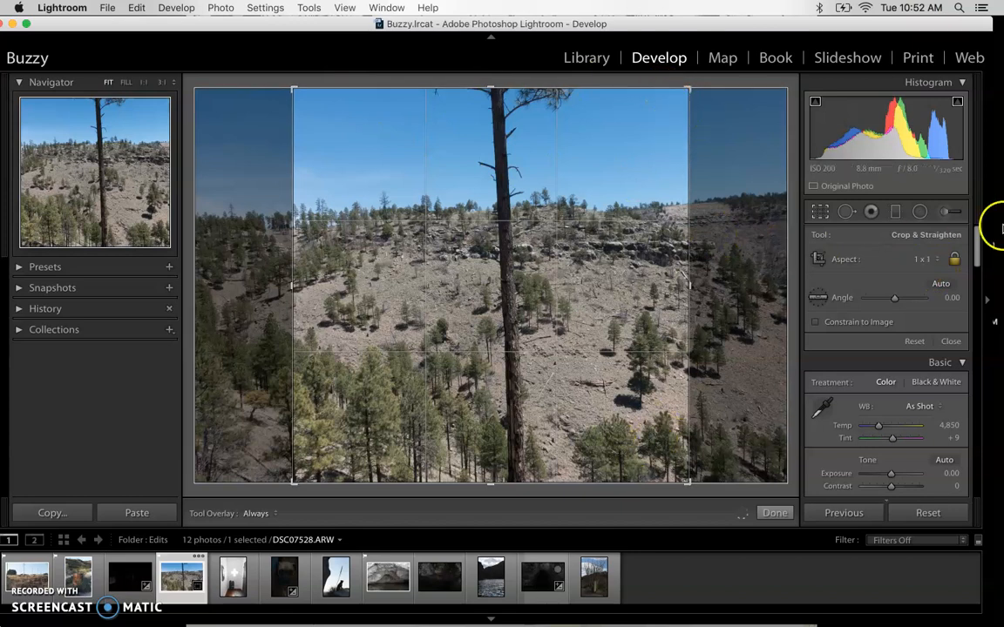
Try 4 x 5 / 8 x 10 and 2 x 3 / 4 x 6, then drag the crop to the full landscape frame
click(926, 261)
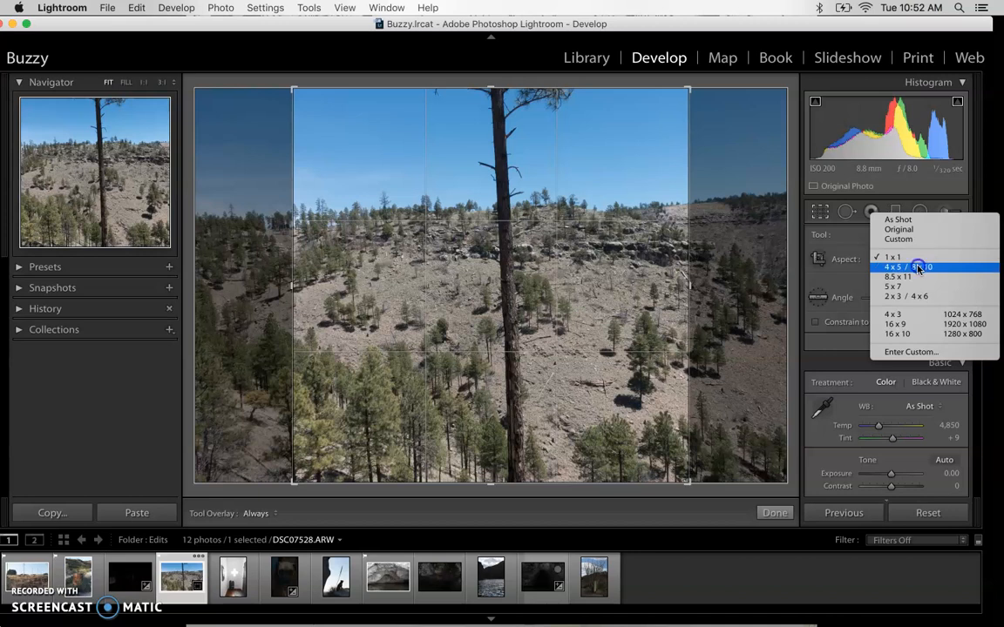
click(917, 268)
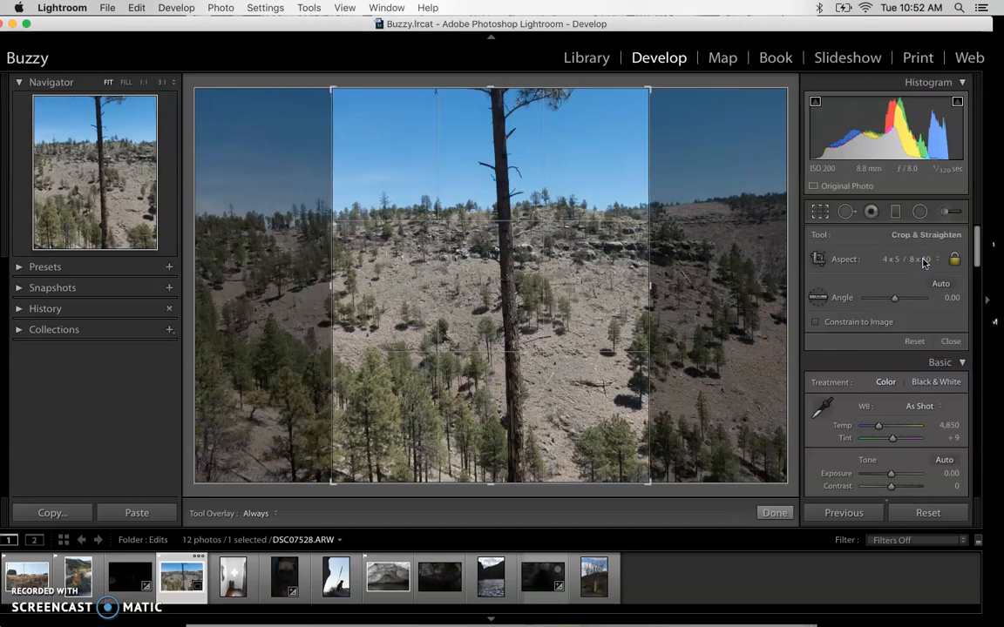
click(925, 263)
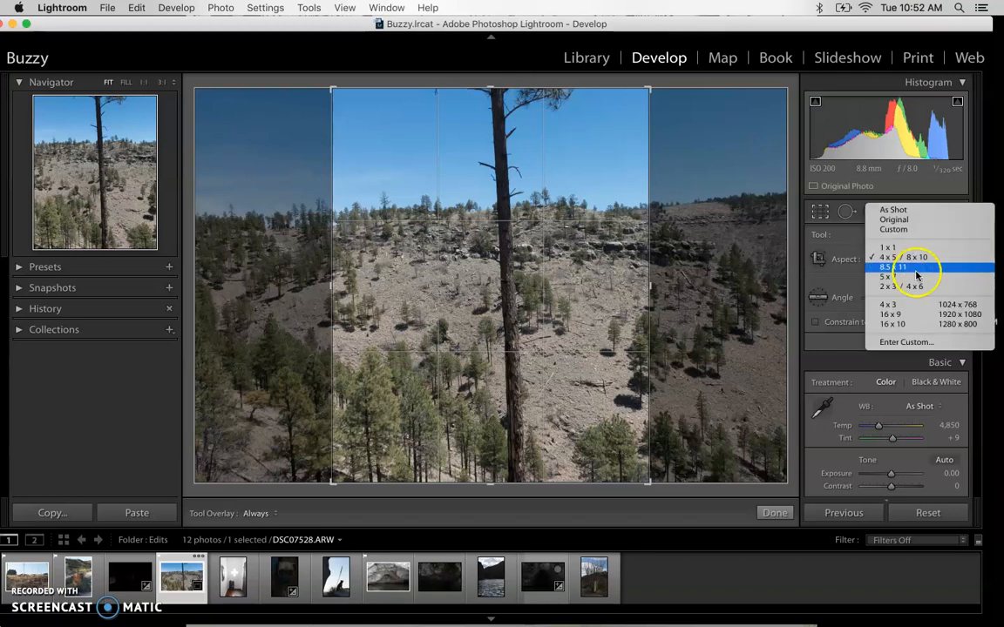
click(911, 286)
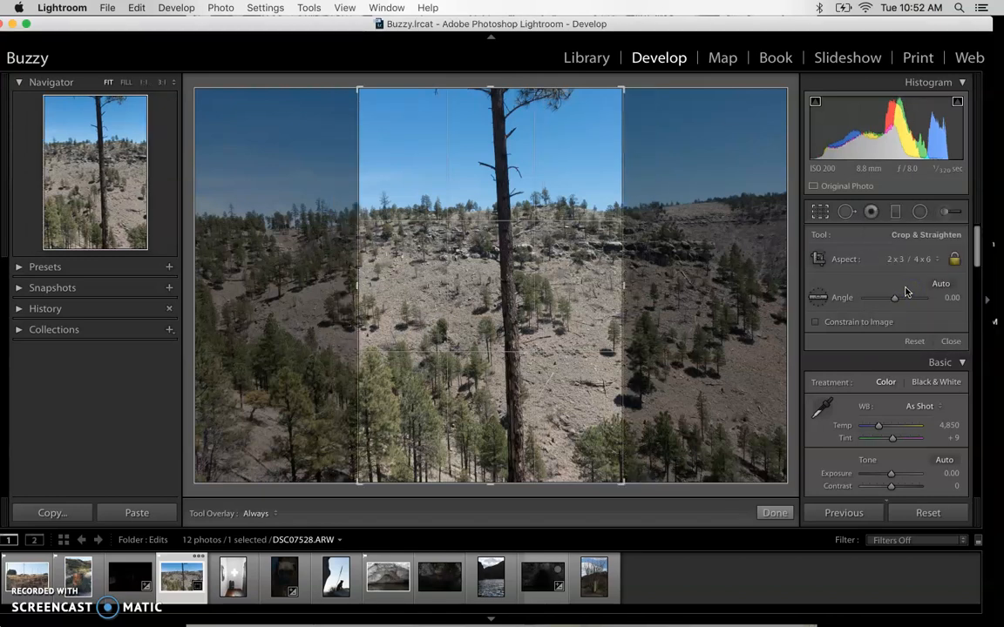
drag(622, 89, 764, 147)
drag(278, 144, 170, 71)
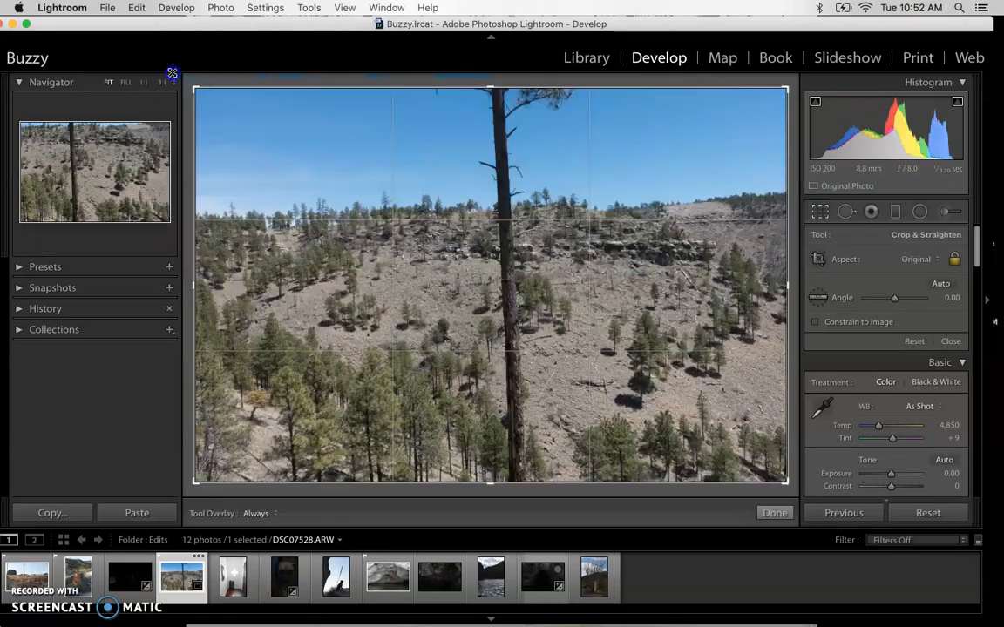
Lock the aspect to Original and pull the top-right corner in to trim the top and right edges
click(935, 262)
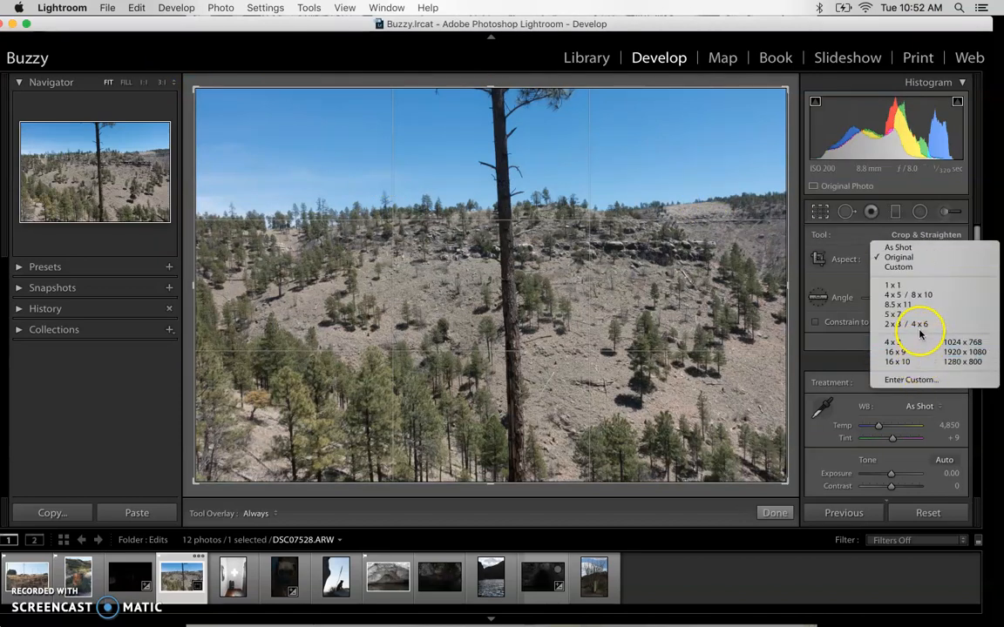
click(908, 258)
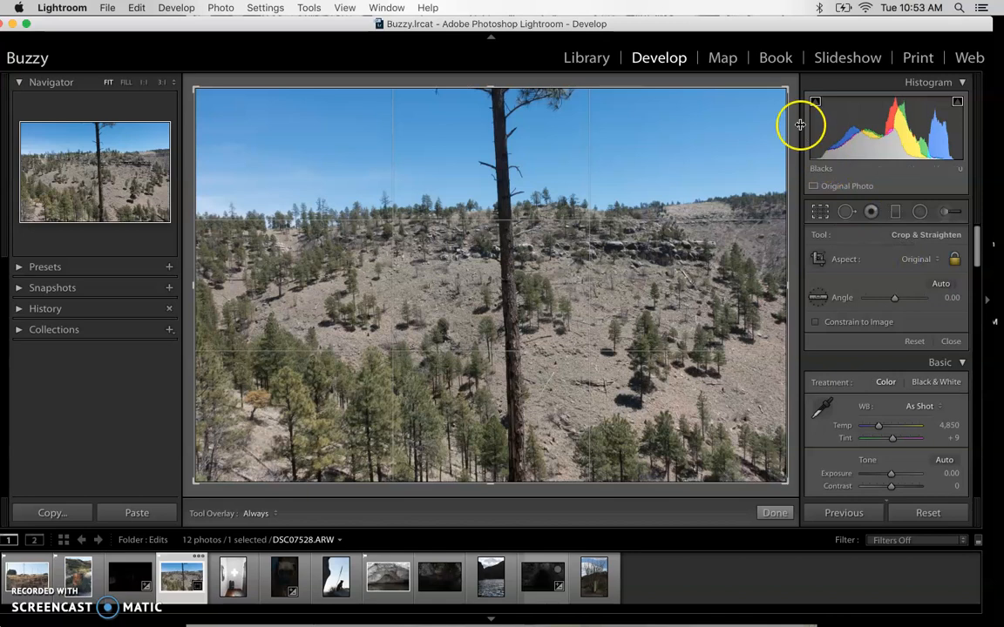
mouse_move(784, 86)
mouse_down()
mouse_move(778, 94)
mouse_move(788, 86)
mouse_up()
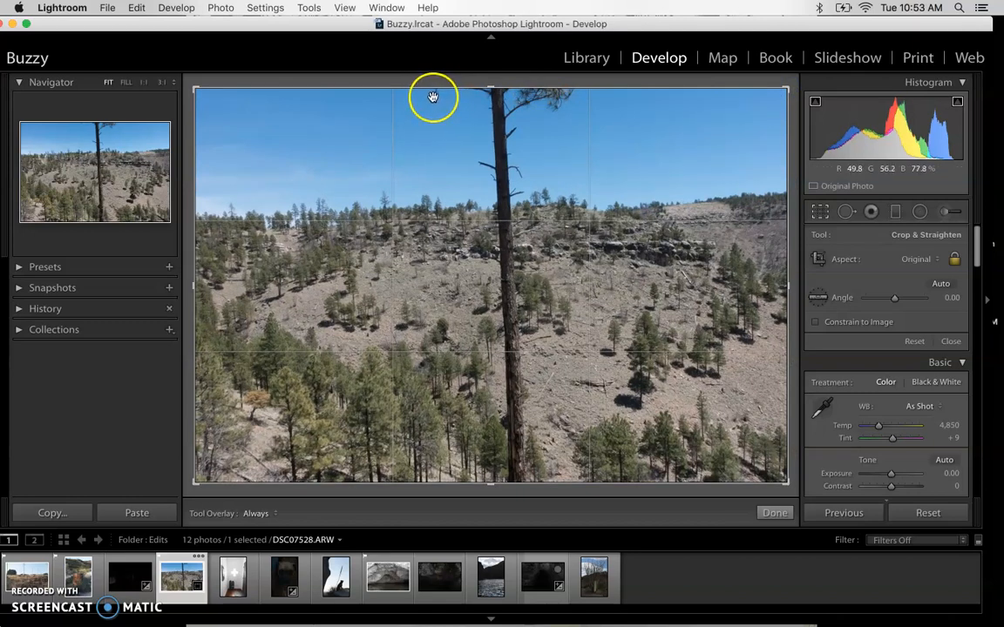
drag(788, 89, 778, 102)
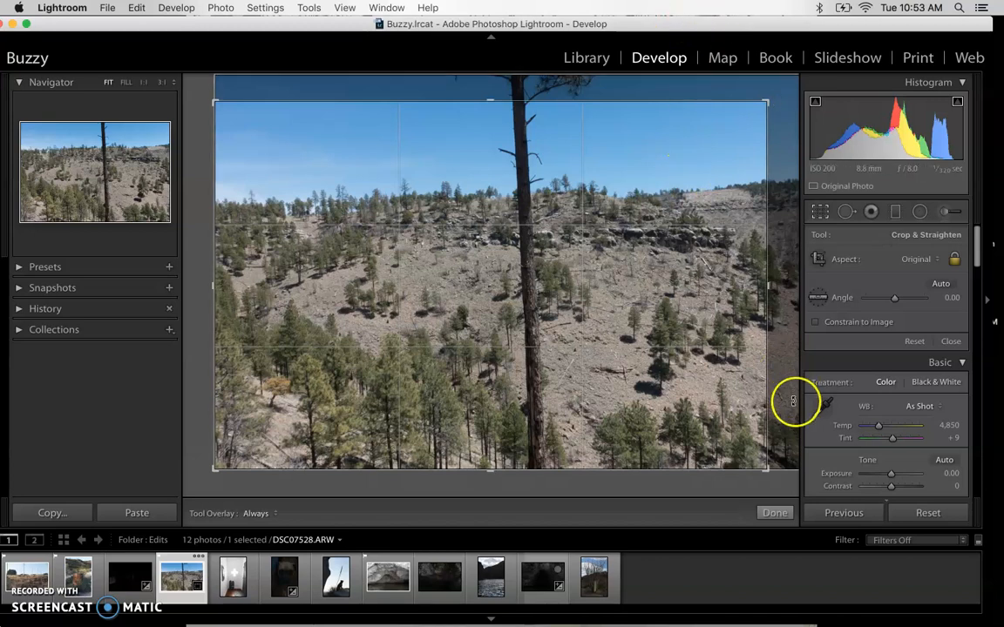
Commit the tighter crop on DSC07528.ARW with Done
click(775, 514)
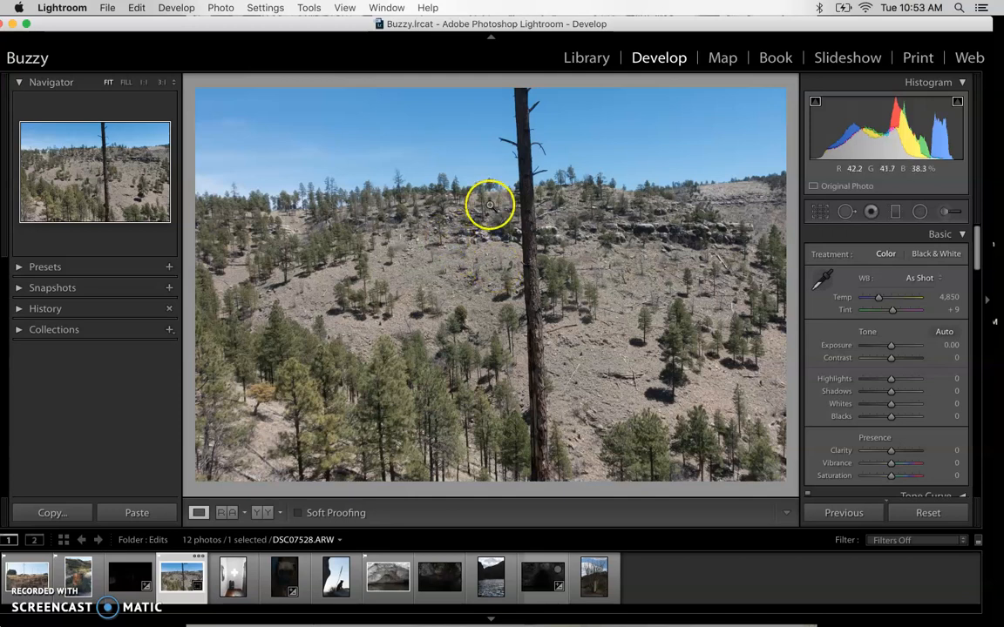
Drag the crop's top-right corner outward to show more hillside, apply it, and reopen Crop Overlay
click(821, 213)
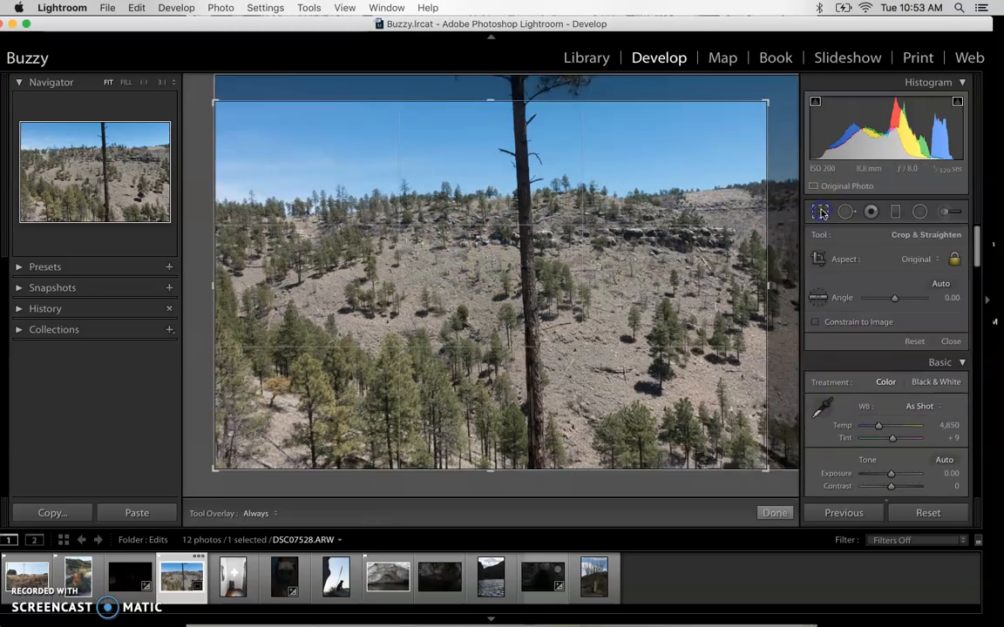
drag(765, 99, 716, 137)
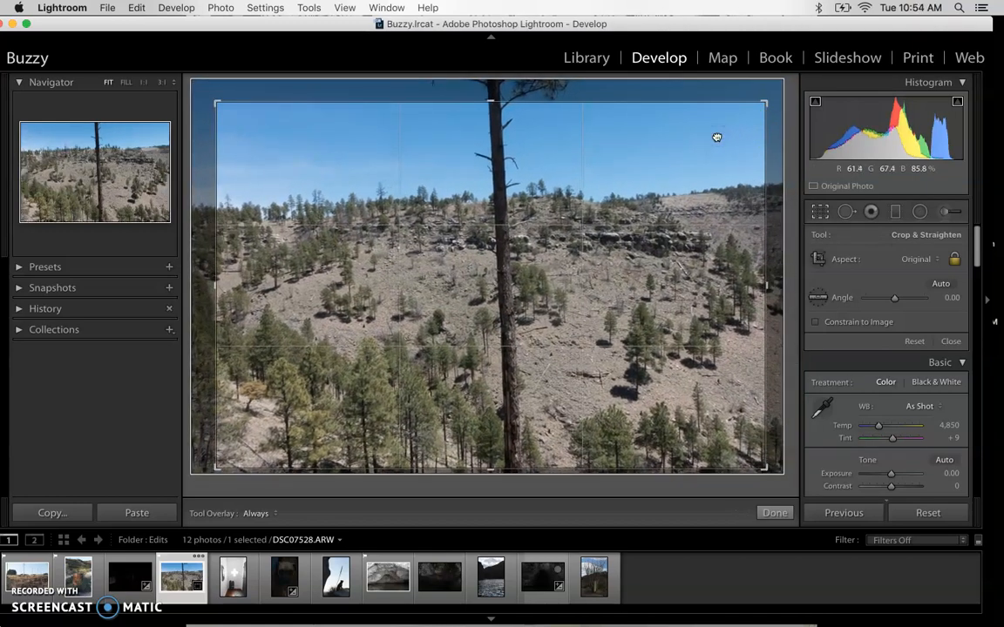
key(Return)
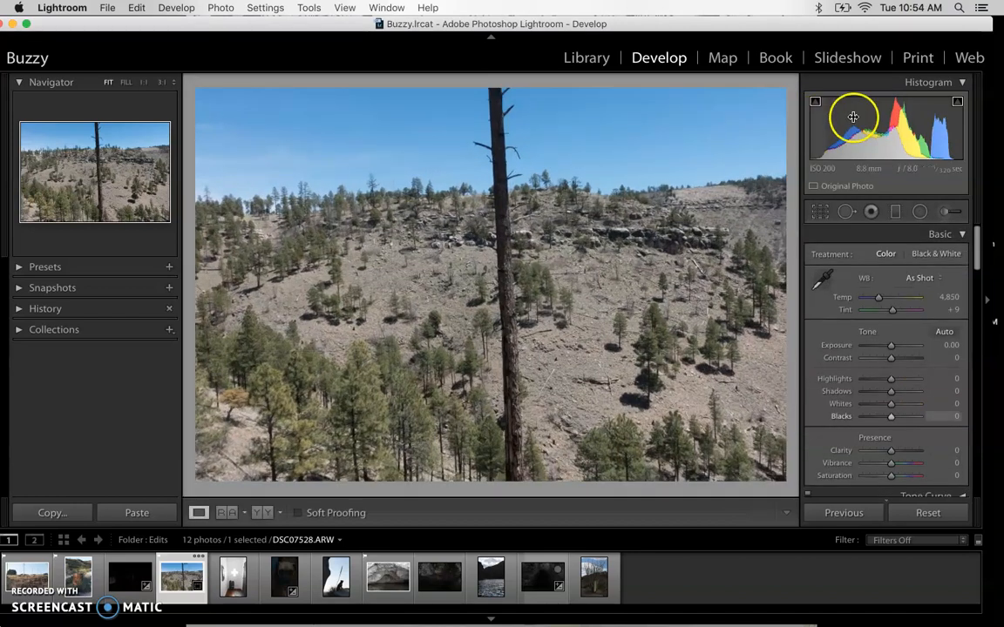
click(820, 212)
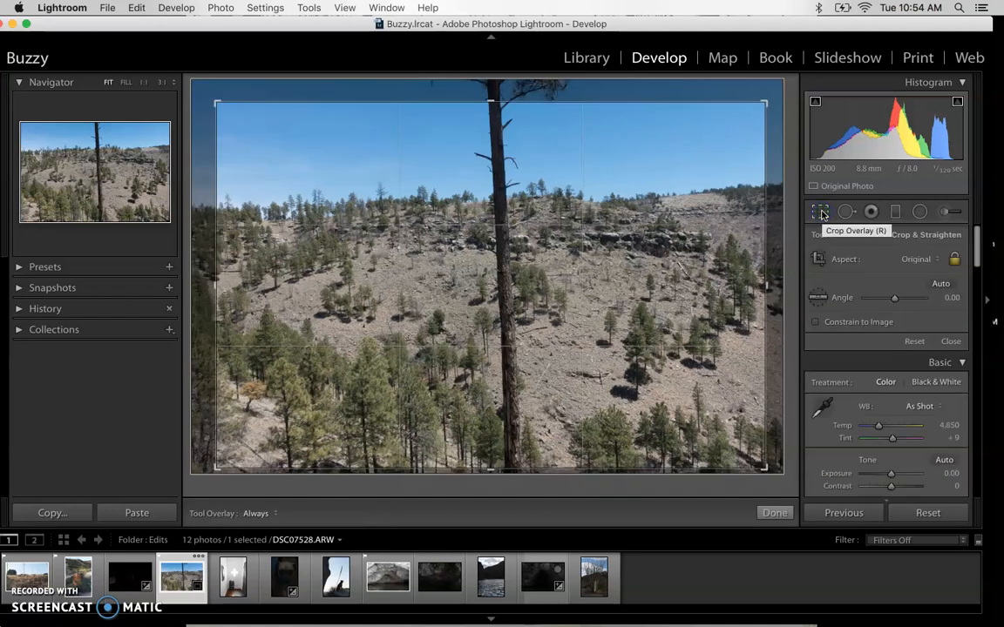
click(515, 298)
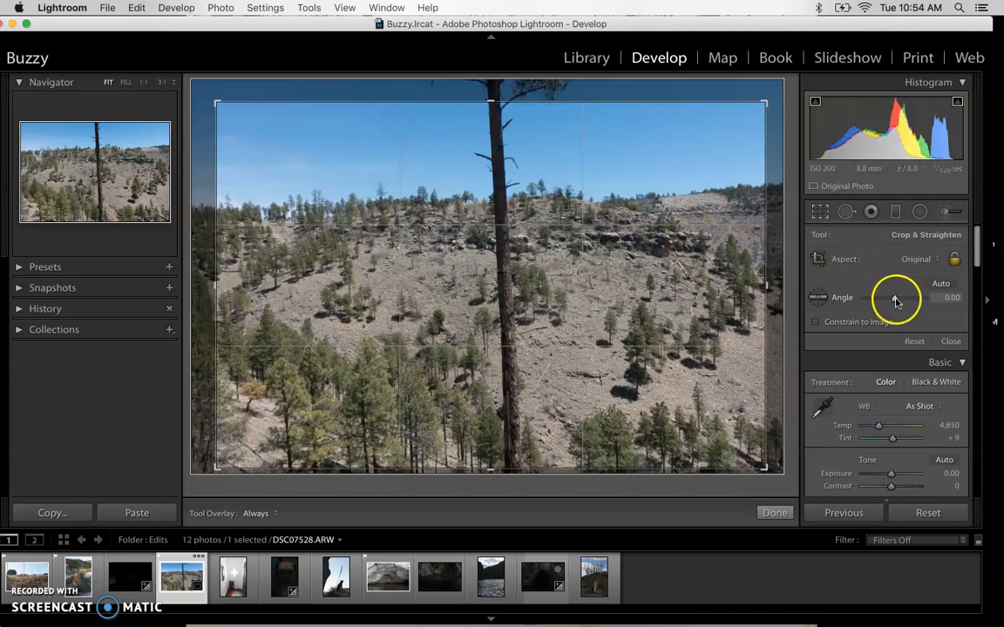
mouse_move(896, 298)
mouse_down()
mouse_move(886, 299)
mouse_move(897, 295)
mouse_up()
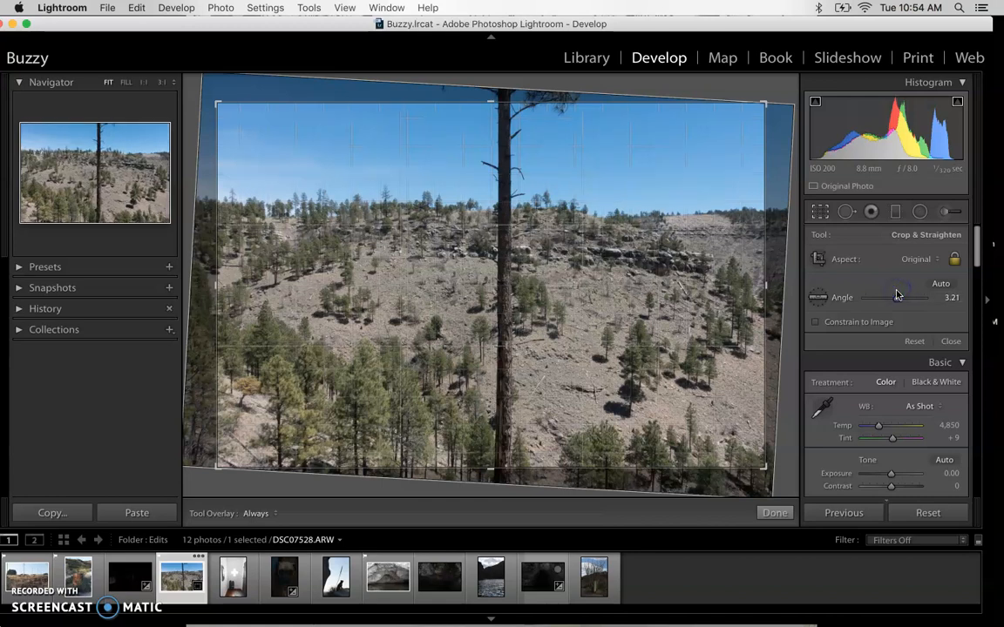
double_click(848, 298)
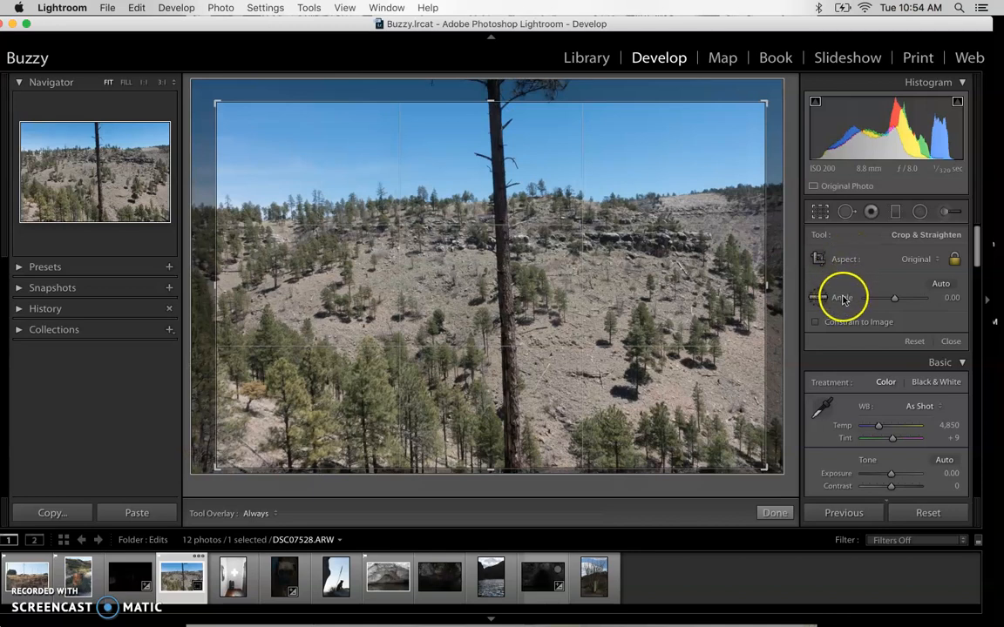
drag(895, 298, 907, 300)
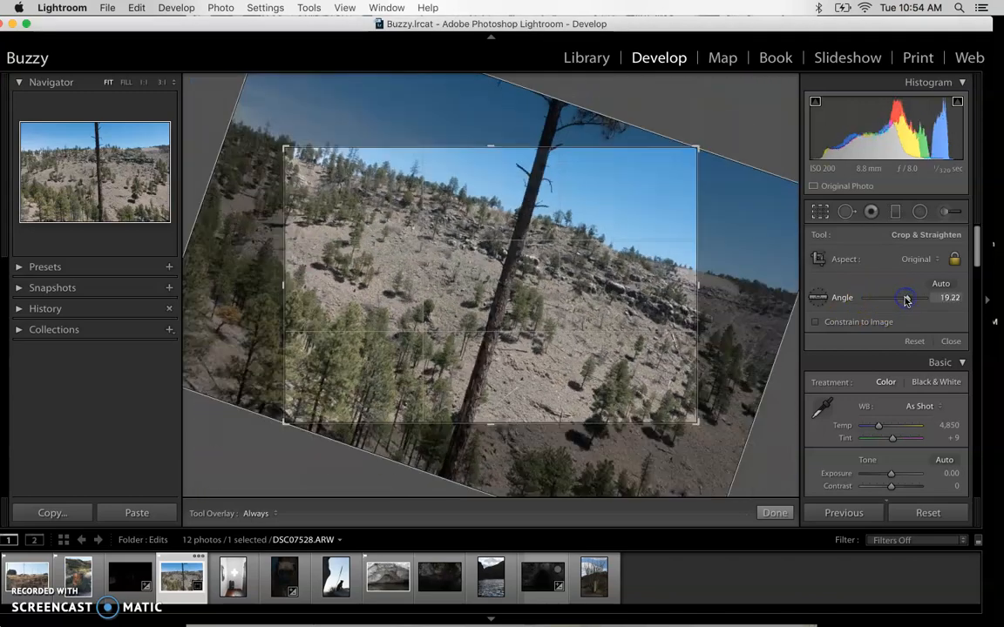
double_click(839, 301)
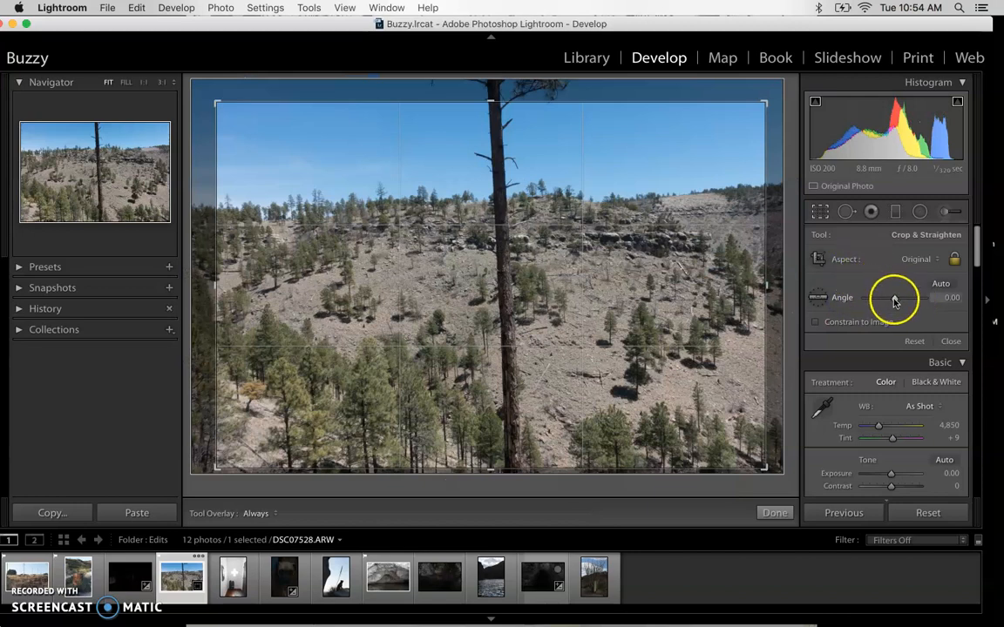
Straighten DSC07528.ARW along the tall tree trunk by 2.85 degrees and apply the crop
click(823, 299)
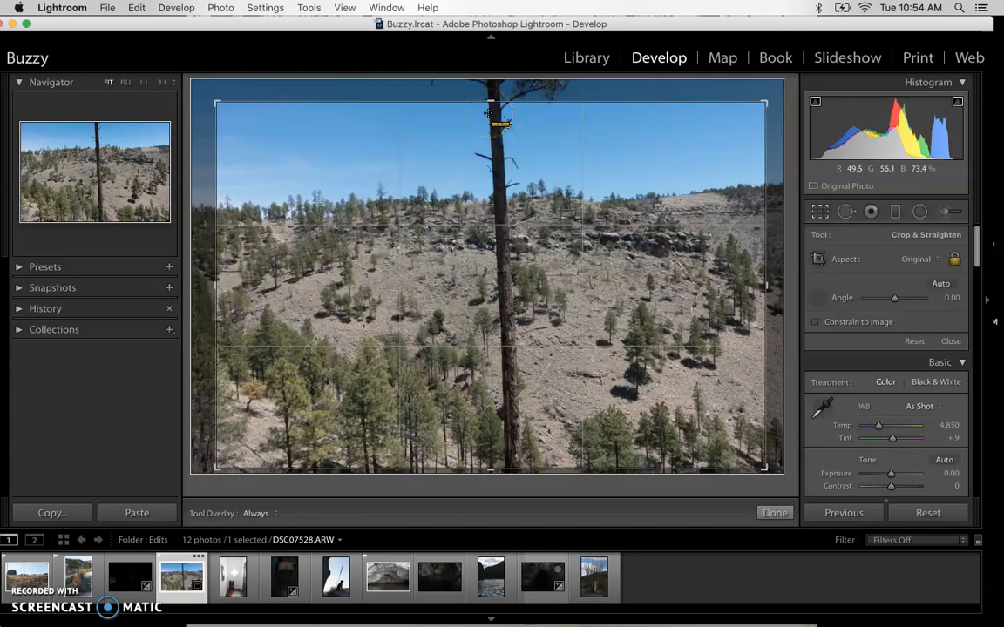
mouse_move(489, 112)
mouse_down()
mouse_move(488, 251)
mouse_move(518, 392)
mouse_move(498, 462)
mouse_move(506, 450)
mouse_up()
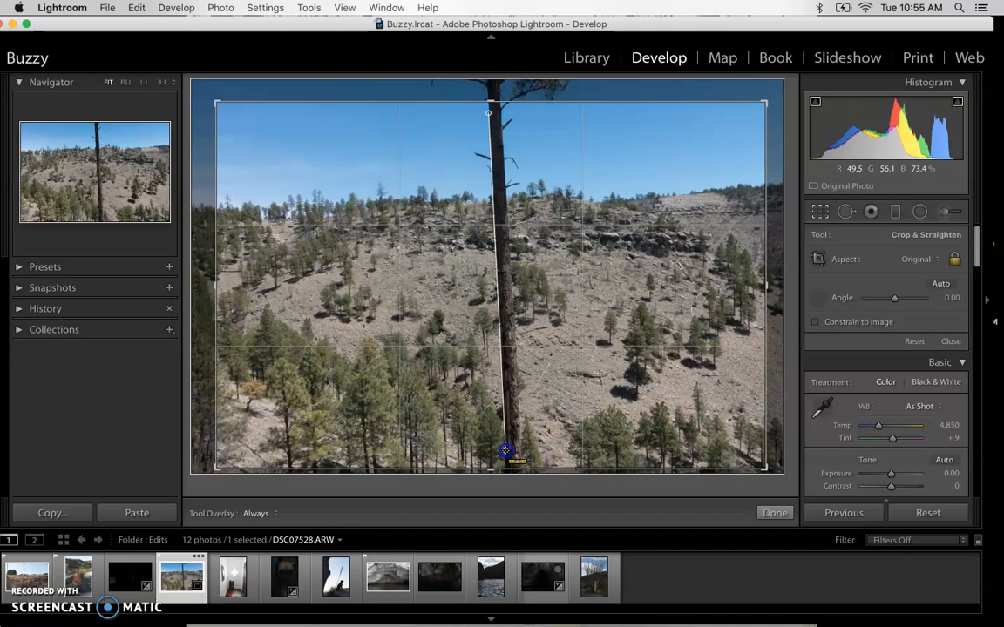
drag(505, 450, 506, 451)
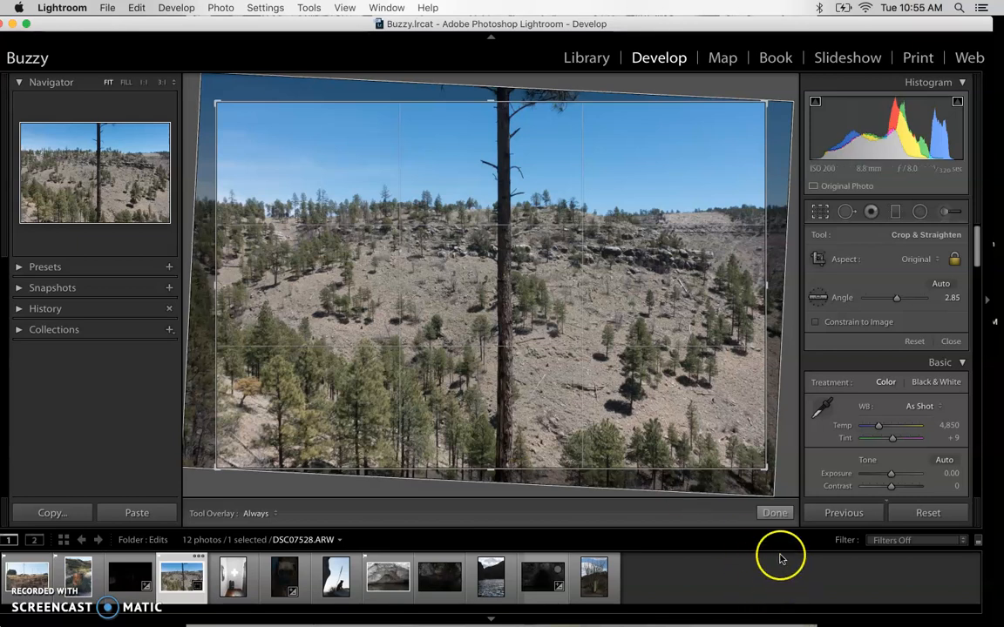
click(773, 516)
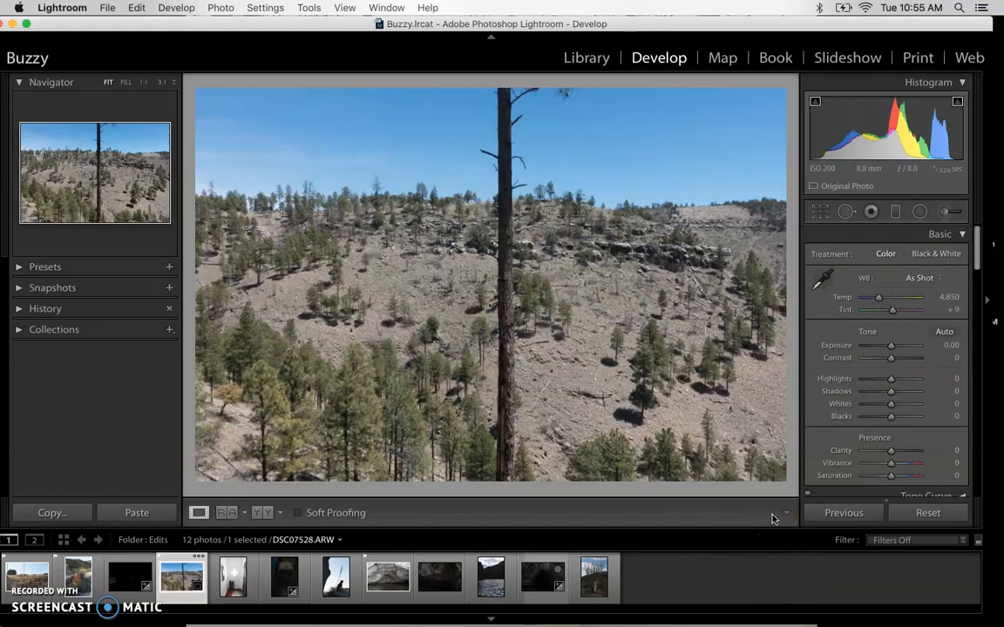
Re-straighten the photo with the Angle tool along the trunk to 2.69 degrees and apply the crop
click(823, 217)
click(818, 298)
drag(497, 222, 498, 256)
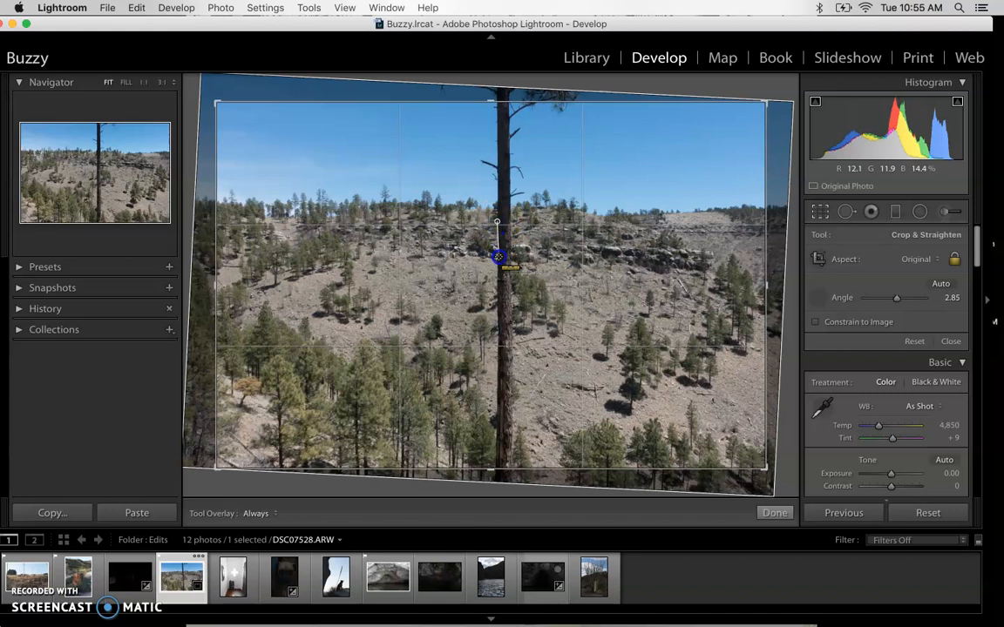
drag(498, 255, 495, 461)
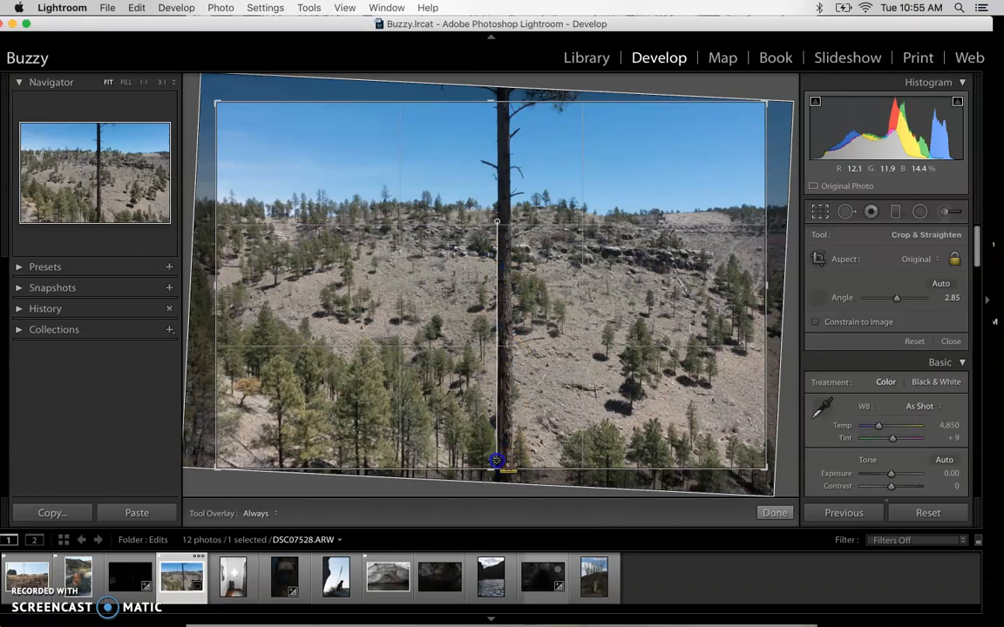
drag(496, 461, 496, 462)
key(Return)
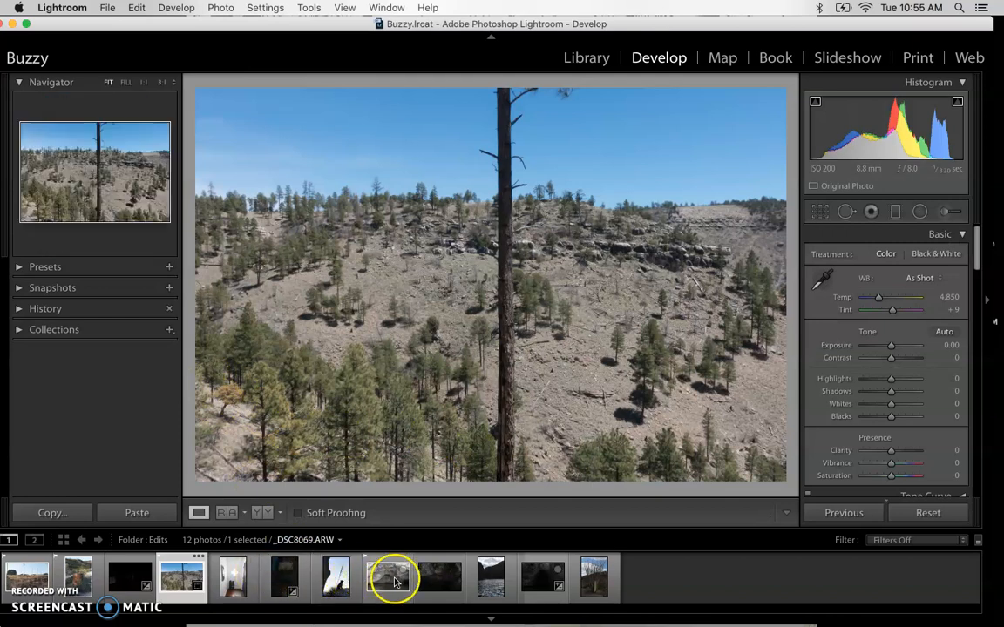
click(391, 581)
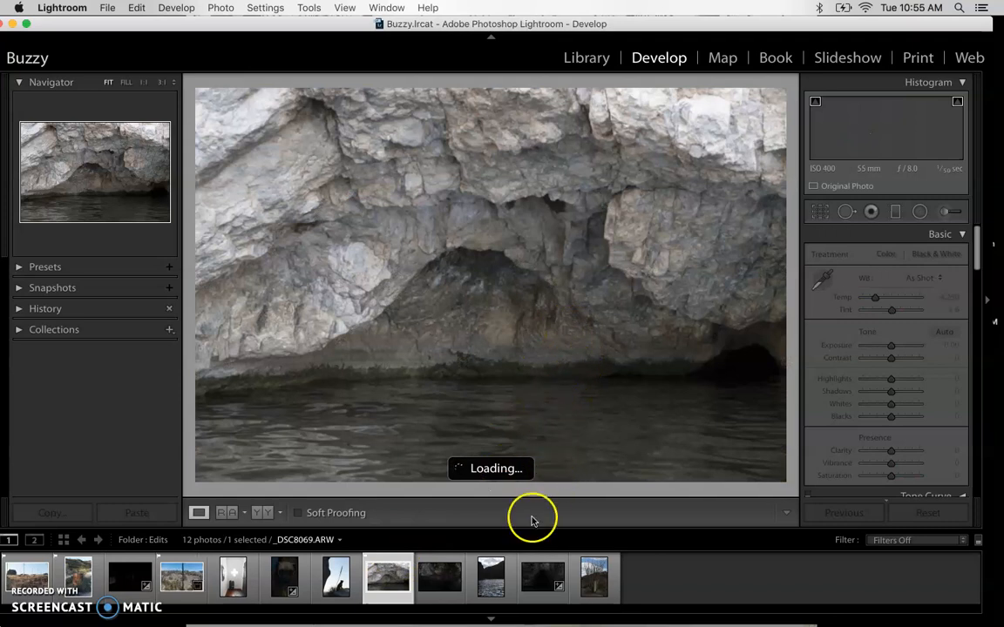
click(488, 582)
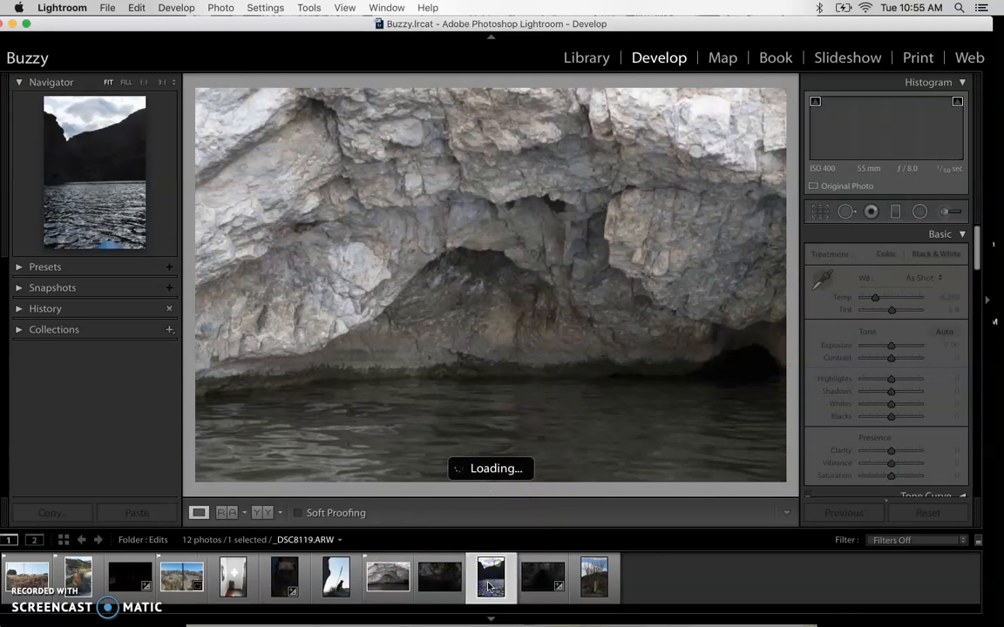
click(489, 575)
click(490, 582)
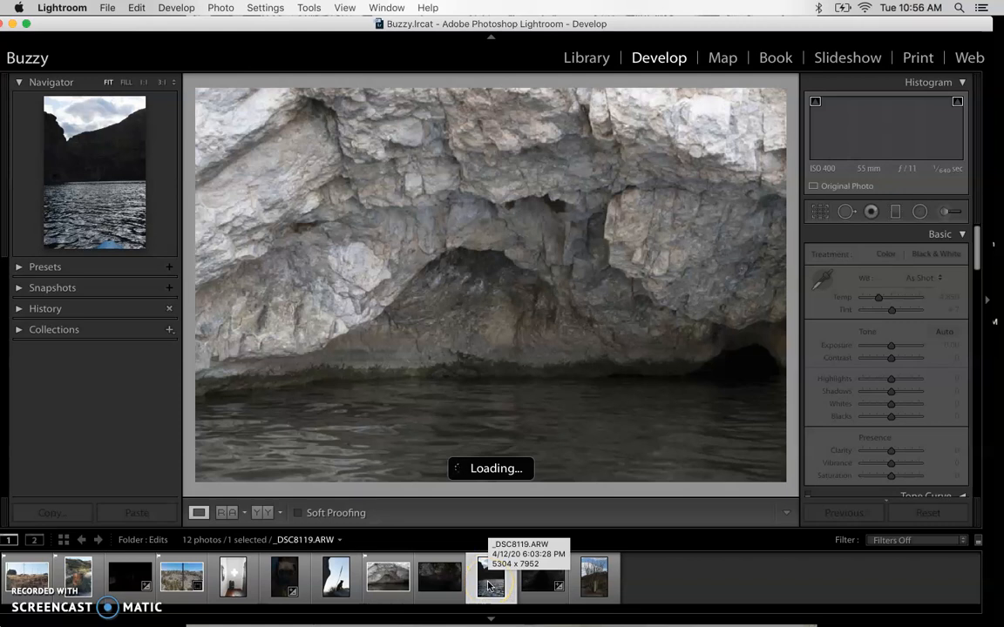
click(488, 585)
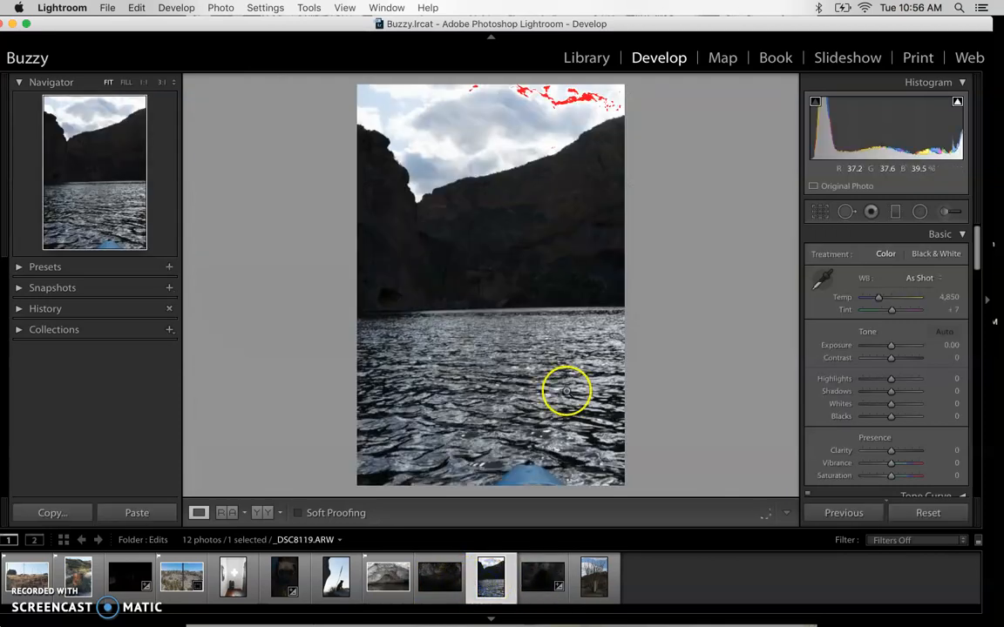
click(826, 213)
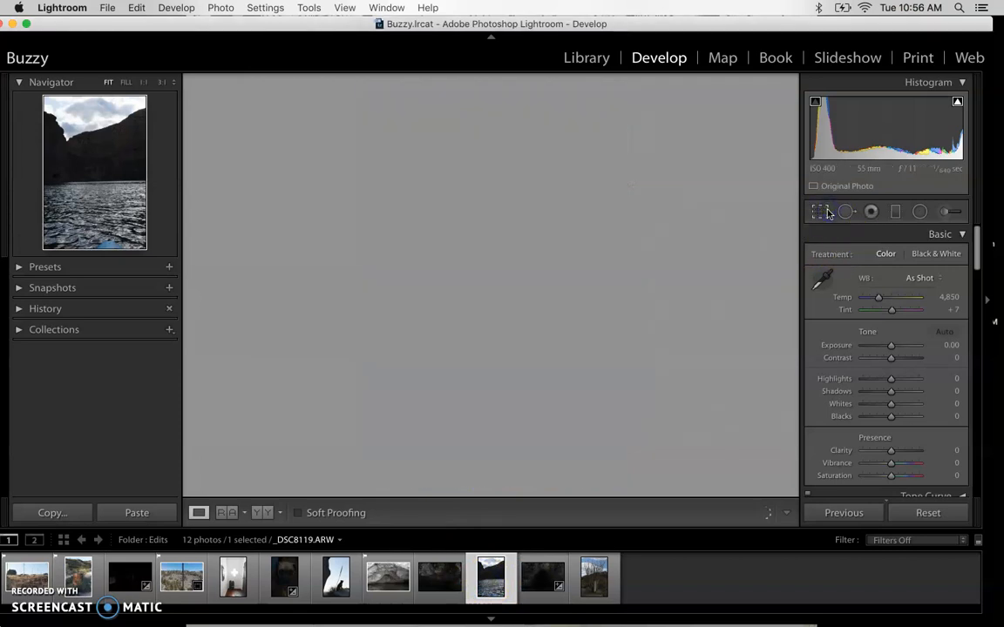
click(819, 297)
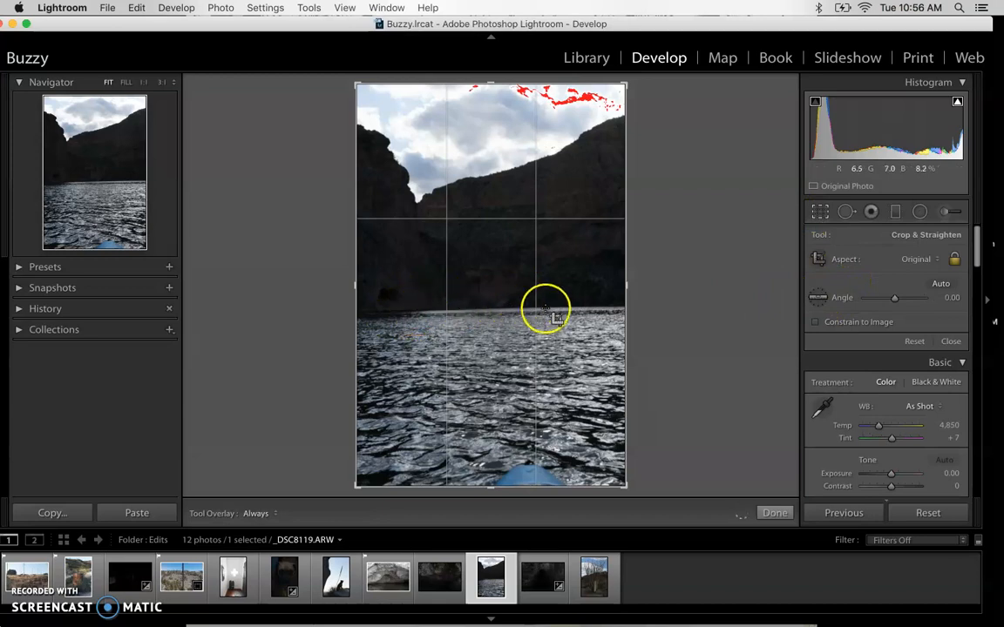
click(808, 298)
drag(380, 310, 624, 309)
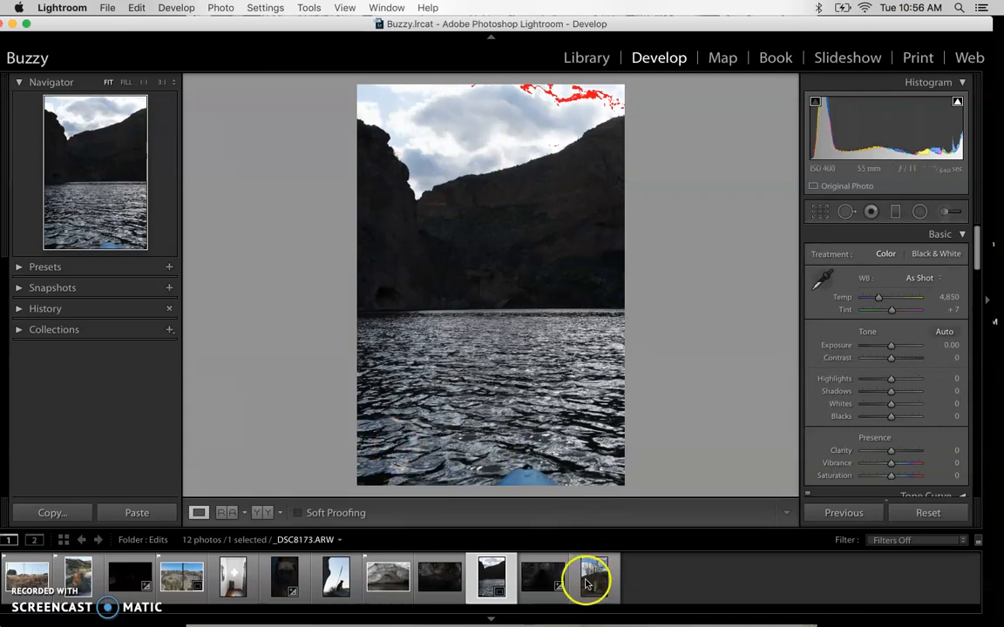
click(177, 583)
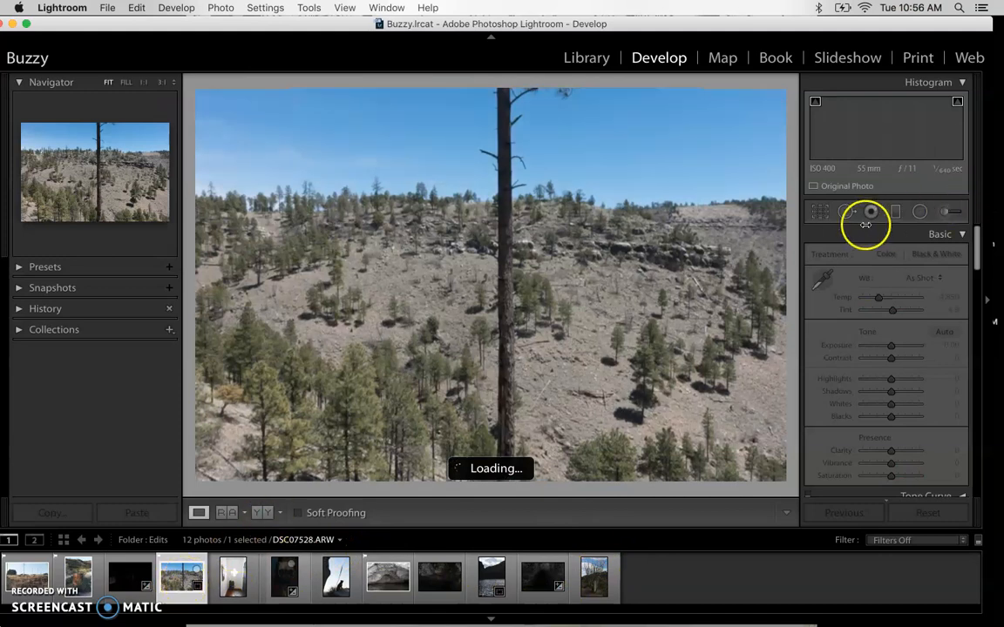
Resize the 2.69-degree crop from its corners and pan the photo to frame most of the hillside around the trunk, then apply it
click(820, 215)
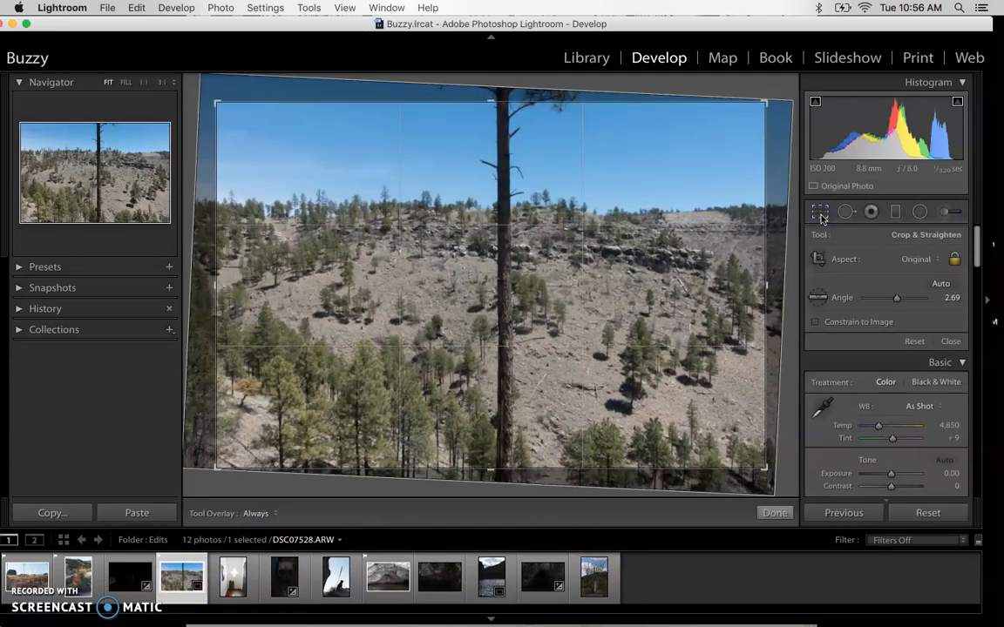
click(823, 214)
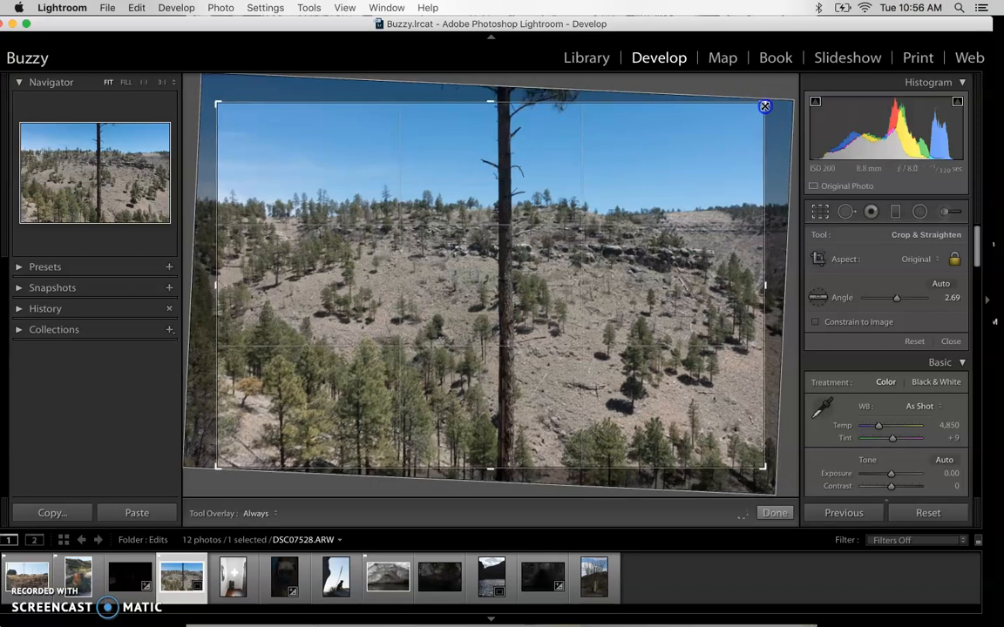
drag(761, 111, 756, 109)
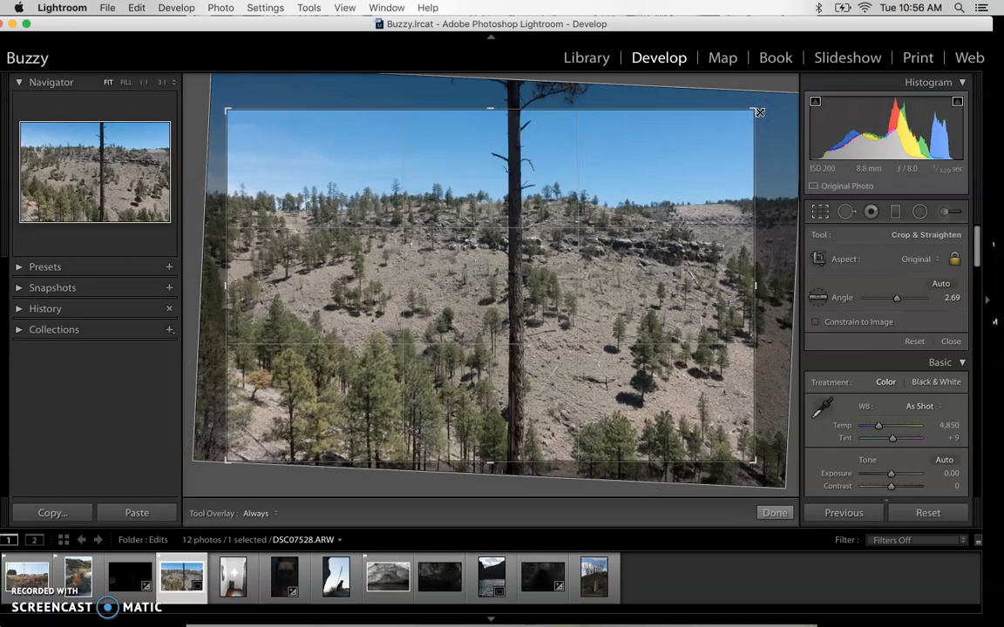
drag(671, 197, 651, 200)
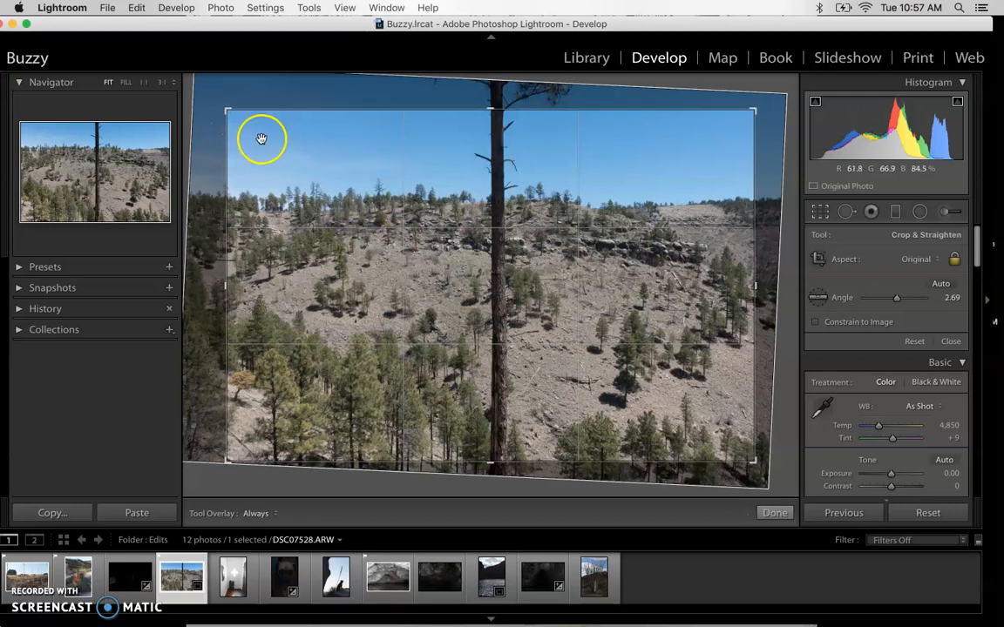
drag(227, 109, 278, 141)
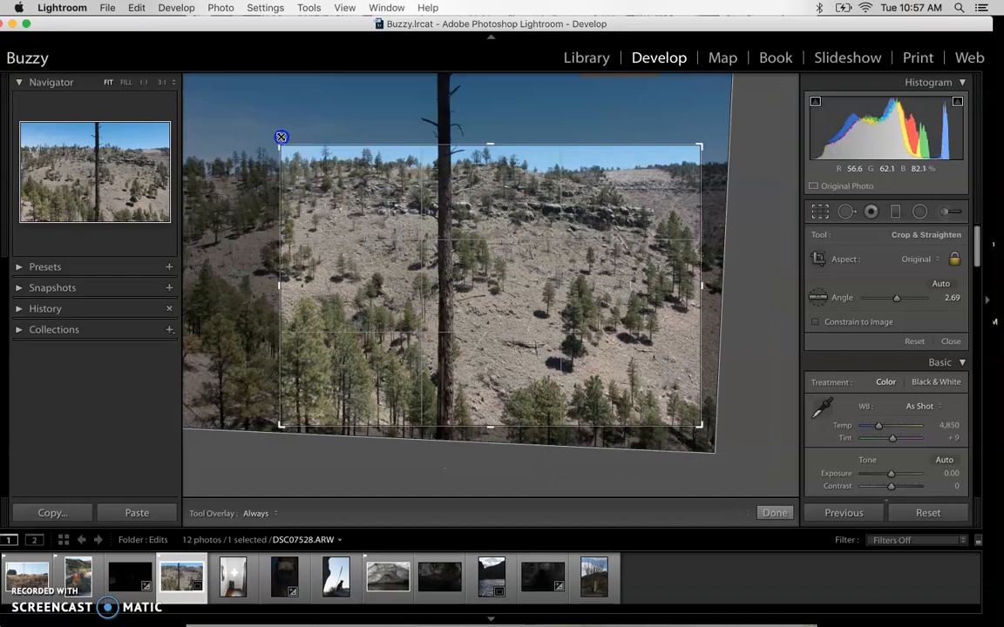
drag(697, 424, 601, 336)
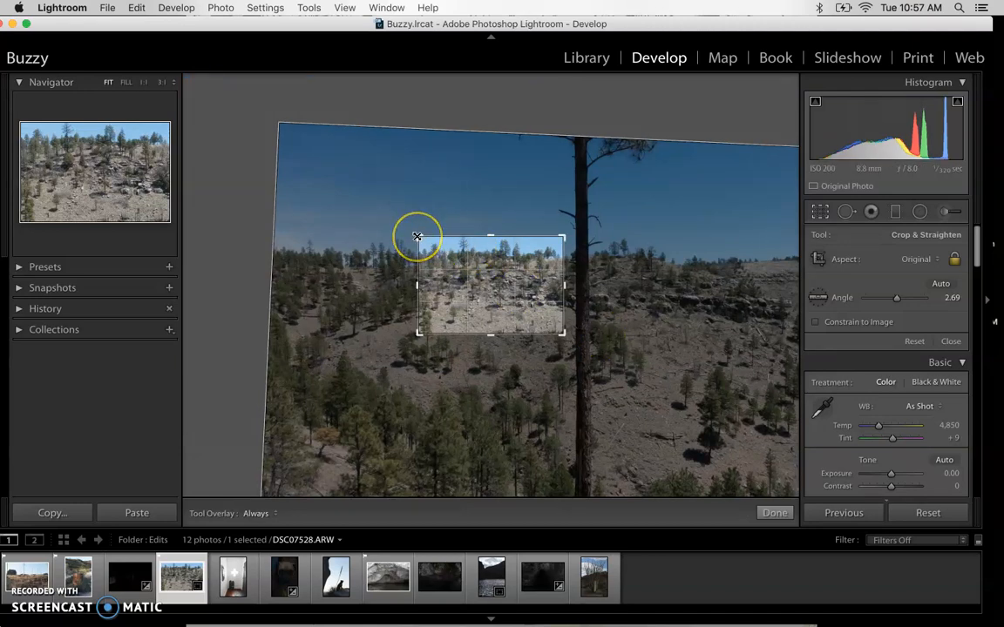
drag(417, 237, 358, 170)
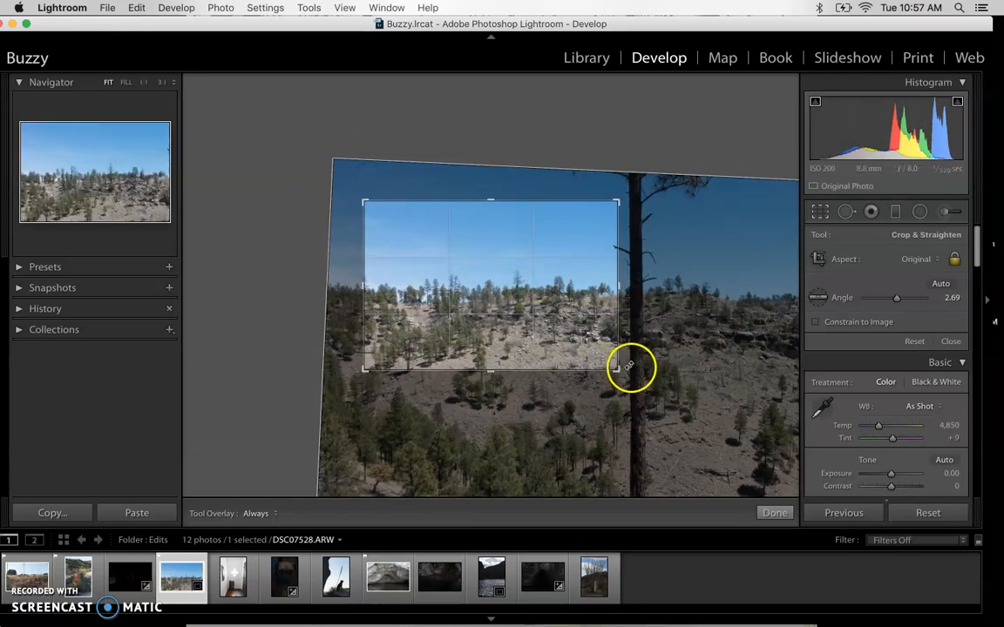
drag(616, 365, 794, 462)
drag(754, 421, 744, 423)
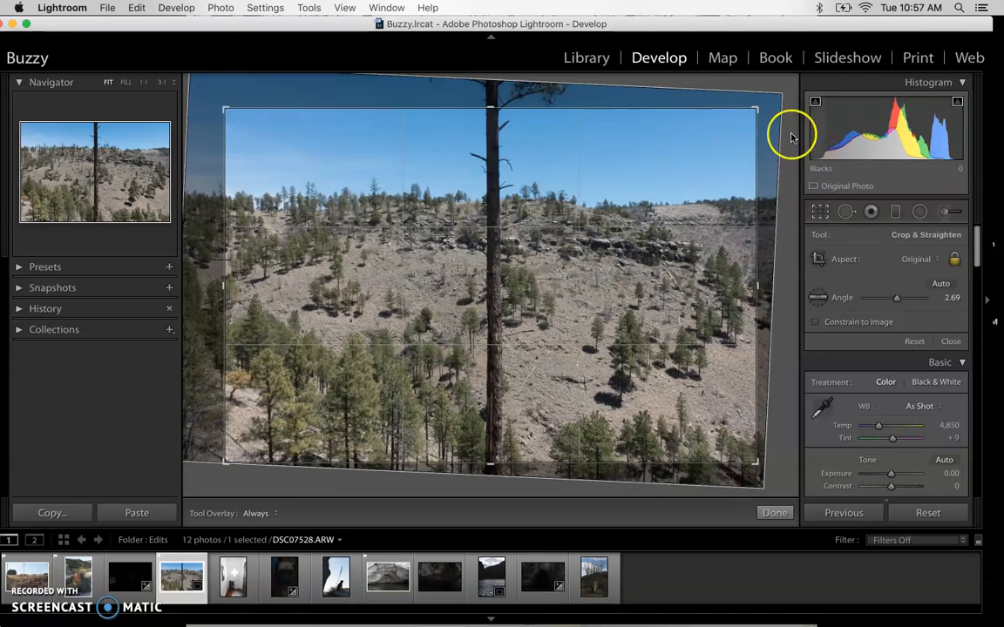
click(736, 110)
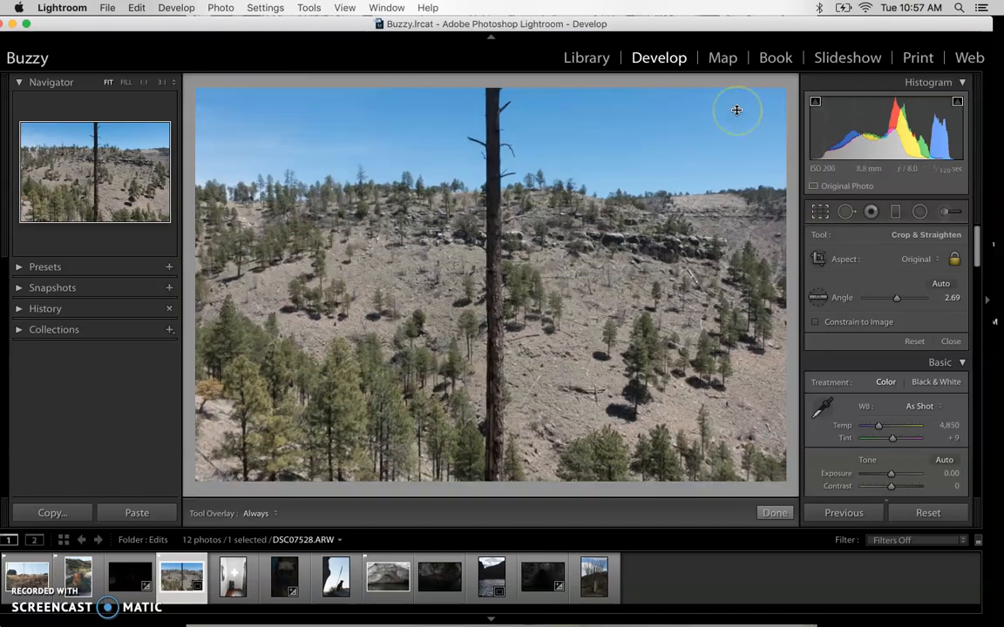